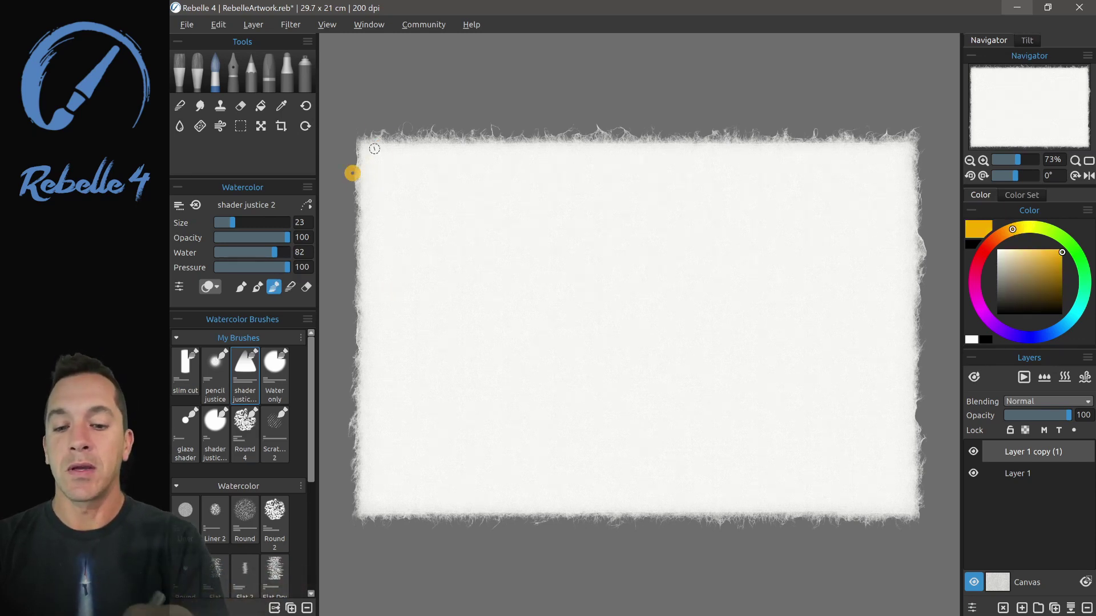
Step: Paint yellow watercolor strokes with the shader justice 2 brush across the paper's upper-left deckled corner
{"action": "mouse_move", "coordinate": [395, 128]}
{"action": "left_mouse_down"}
{"action": "mouse_move", "coordinate": [384, 120]}
{"action": "mouse_move", "coordinate": [366, 163]}
{"action": "mouse_move", "coordinate": [376, 149]}
{"action": "mouse_move", "coordinate": [369, 198]}
{"action": "left_mouse_up"}
{"action": "scroll", "coordinate": [554, 262], "scroll_direction": "up", "scroll_amount": 5}
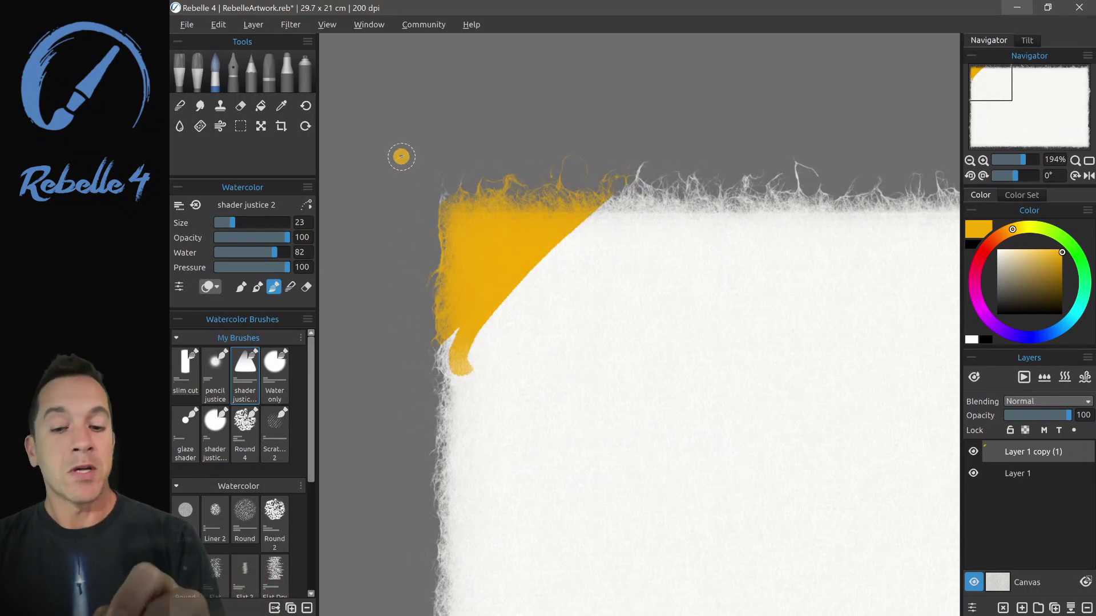
Step: Review the available canvas textures and browse the additional paper sets on the Escape Motions website
{"action": "left_click", "coordinate": [998, 581]}
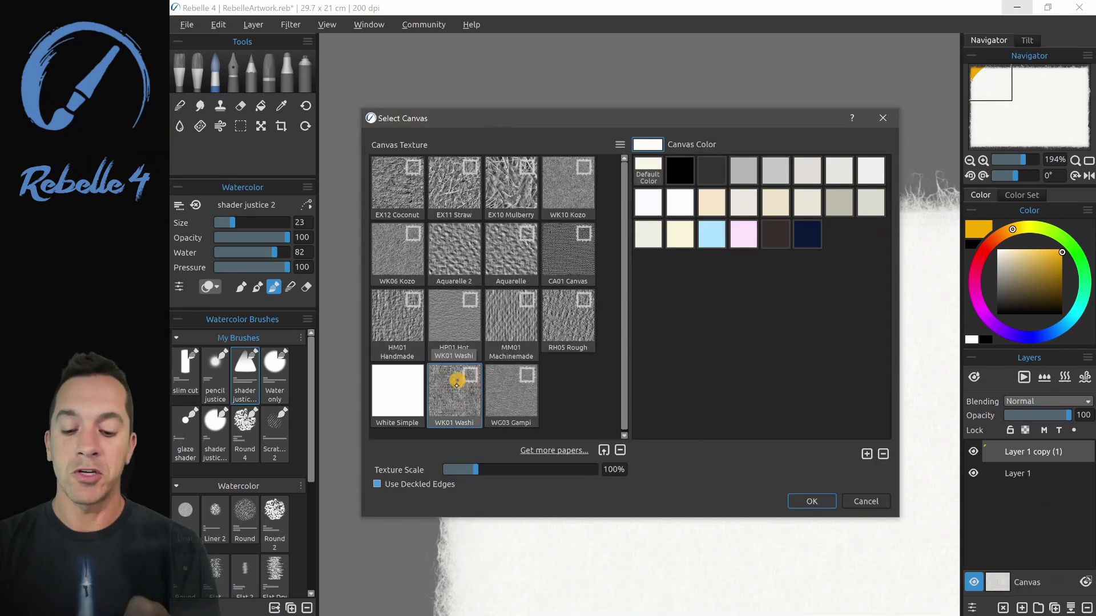
{"action": "left_click", "coordinate": [558, 450]}
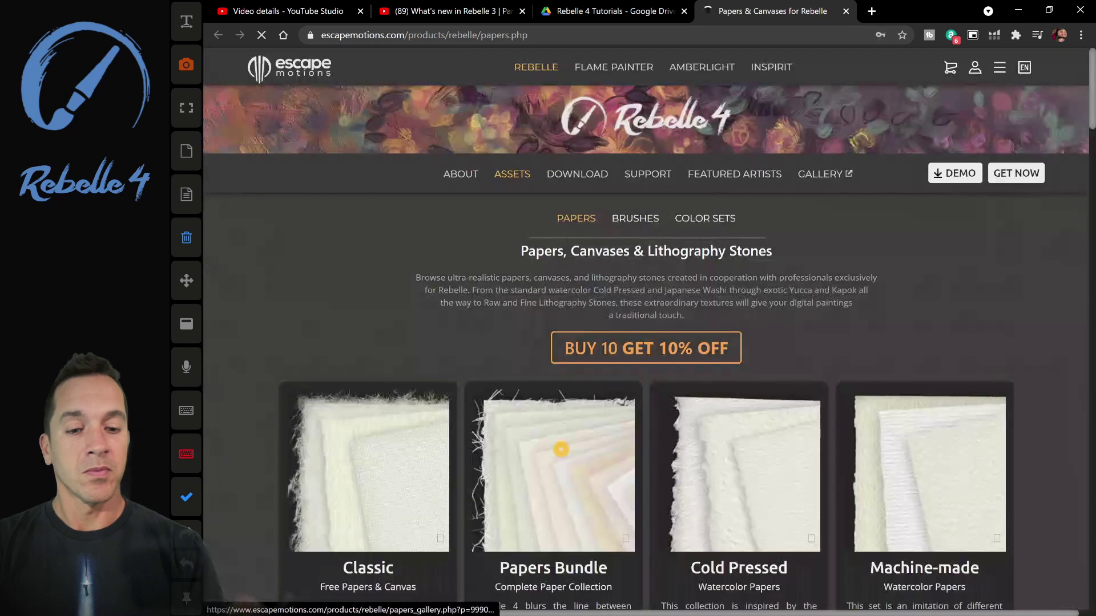
{"action": "scroll", "coordinate": [561, 451], "scroll_direction": "down", "scroll_amount": 5}
{"action": "scroll", "coordinate": [560, 451], "scroll_direction": "down", "scroll_amount": 1}
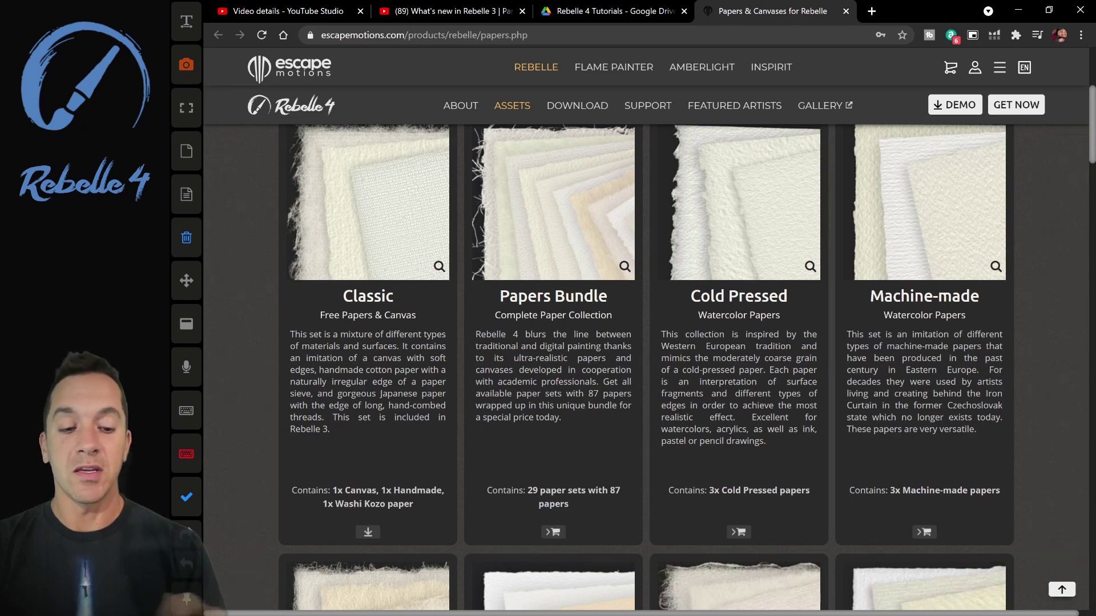
{"action": "scroll", "coordinate": [561, 451], "scroll_direction": "down", "scroll_amount": 7}
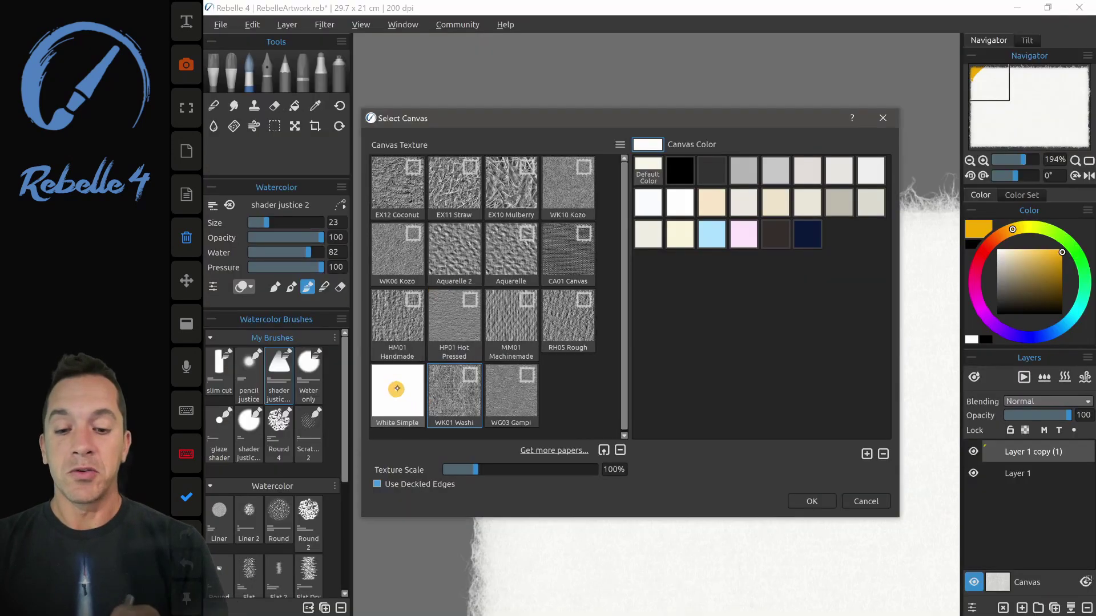
Step: Switch the canvas texture to White Simple and back to WK01 Washi with deckled edges
{"action": "left_click", "coordinate": [808, 500]}
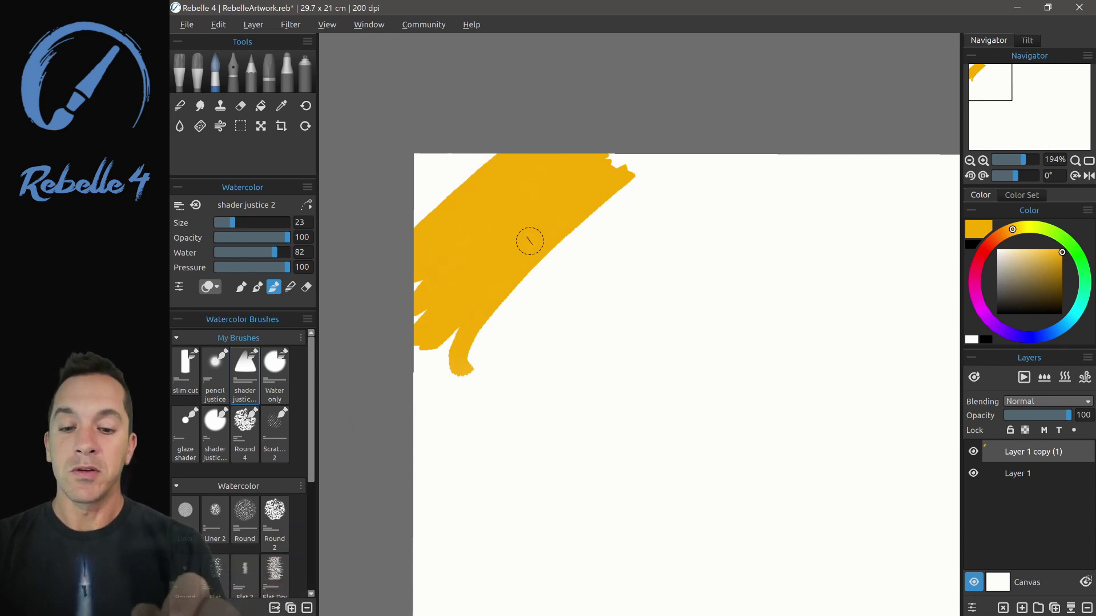
{"action": "left_click", "coordinate": [991, 576]}
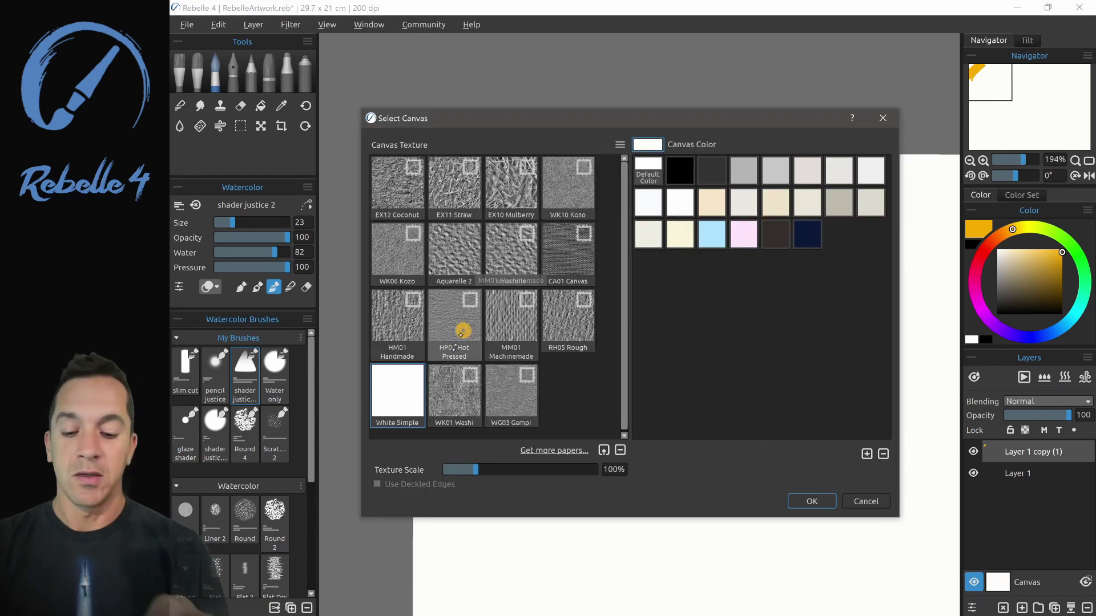
{"action": "left_click", "coordinate": [460, 404]}
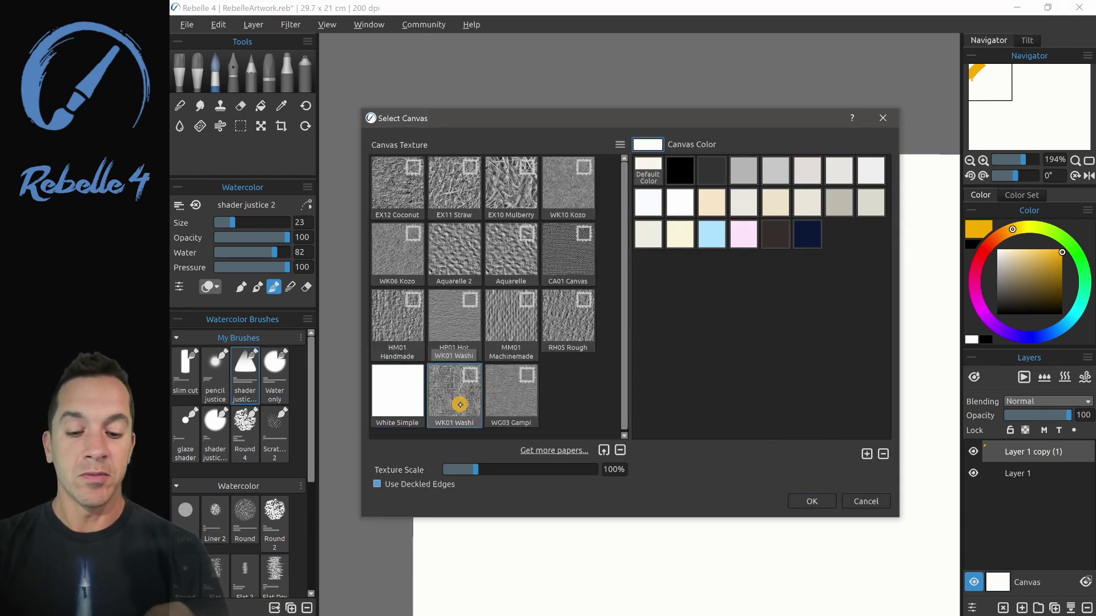
{"action": "double_click", "coordinate": [460, 404]}
Step: Extend the canvas sideways in both directions to about 37 cm wide, keeping Image Size off
{"action": "left_click", "coordinate": [278, 127]}
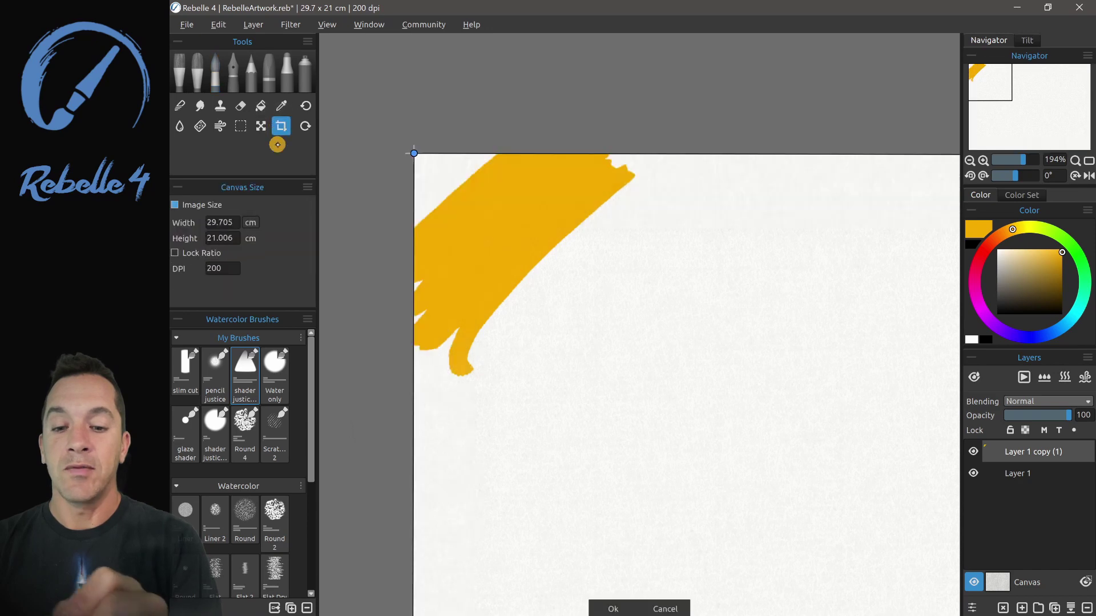
{"action": "left_click", "coordinate": [279, 127]}
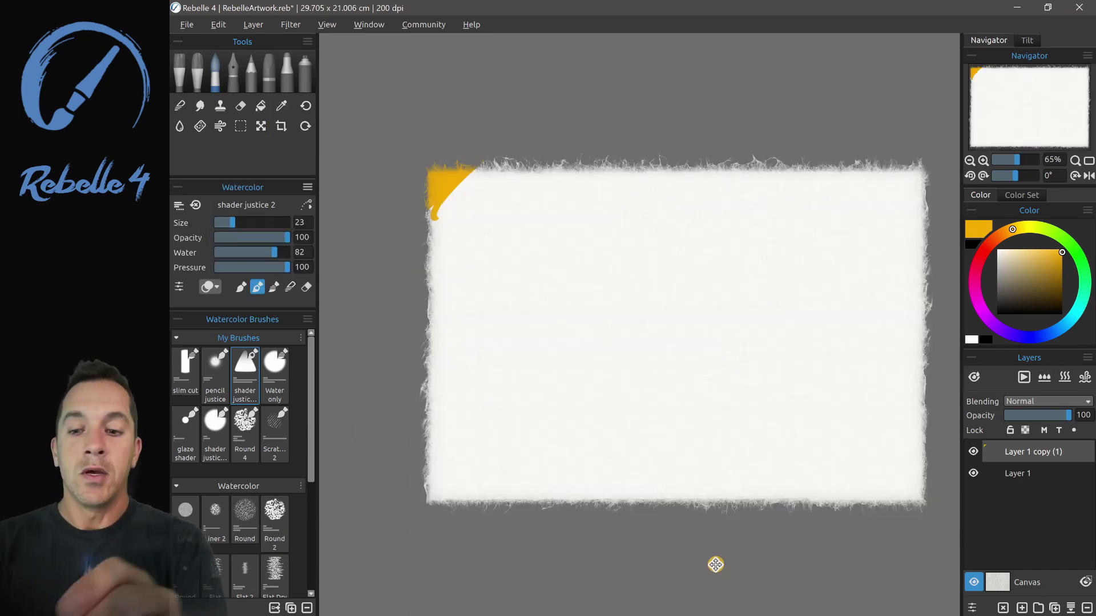
{"action": "left_click", "coordinate": [279, 126]}
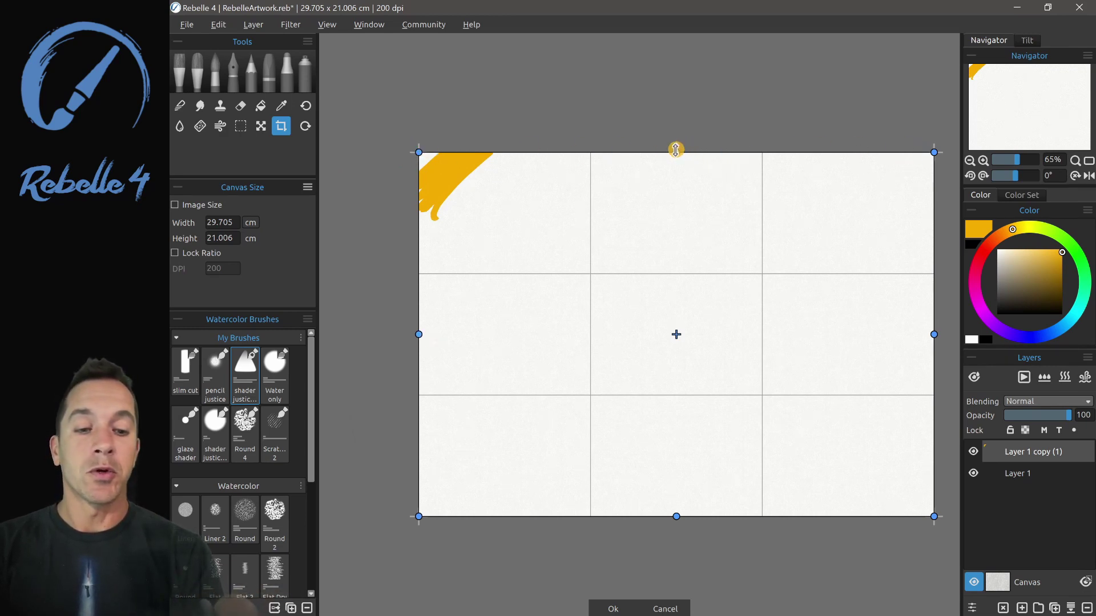
{"action": "mouse_move", "coordinate": [676, 152]}
{"action": "left_mouse_down"}
{"action": "mouse_move", "coordinate": [677, 294]}
{"action": "mouse_move", "coordinate": [679, 152]}
{"action": "left_mouse_up"}
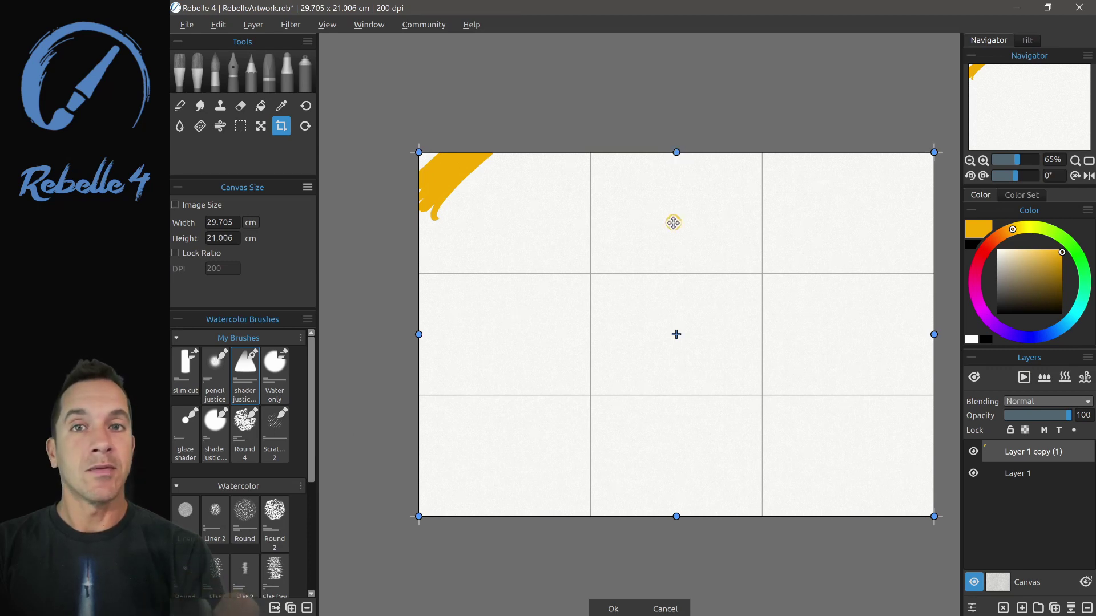
{"action": "mouse_move", "coordinate": [933, 516]}
{"action": "left_mouse_down"}
{"action": "mouse_move", "coordinate": [773, 427]}
{"action": "mouse_move", "coordinate": [596, 291]}
{"action": "mouse_move", "coordinate": [719, 355]}
{"action": "mouse_move", "coordinate": [783, 410]}
{"action": "mouse_move", "coordinate": [788, 429]}
{"action": "mouse_move", "coordinate": [828, 437]}
{"action": "mouse_move", "coordinate": [932, 519]}
{"action": "left_mouse_up"}
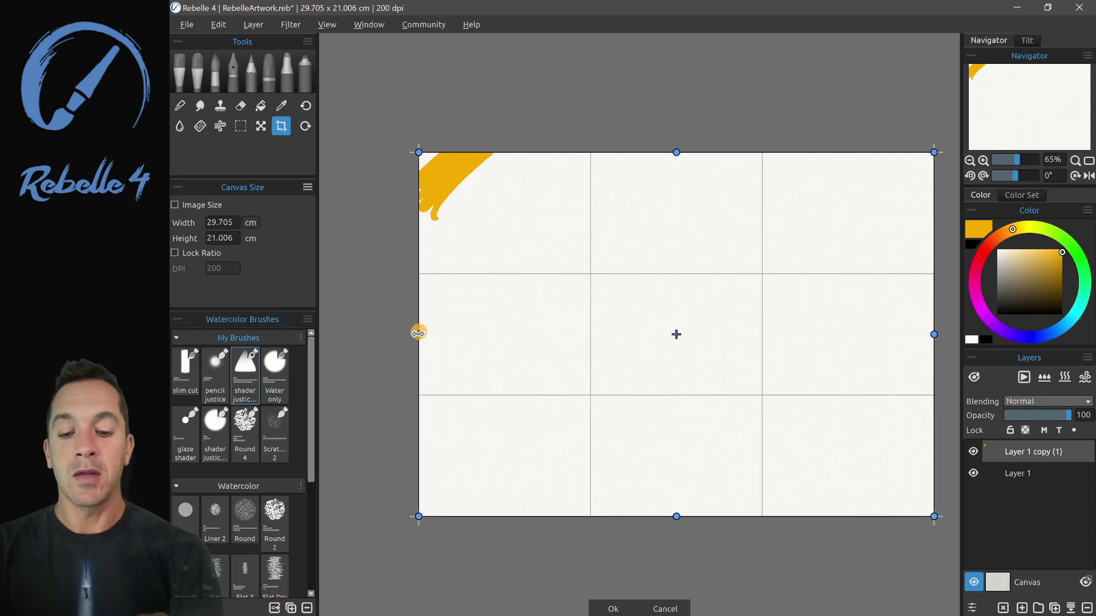
{"action": "left_click_drag", "start_coordinate": [418, 334], "coordinate": [344, 332]}
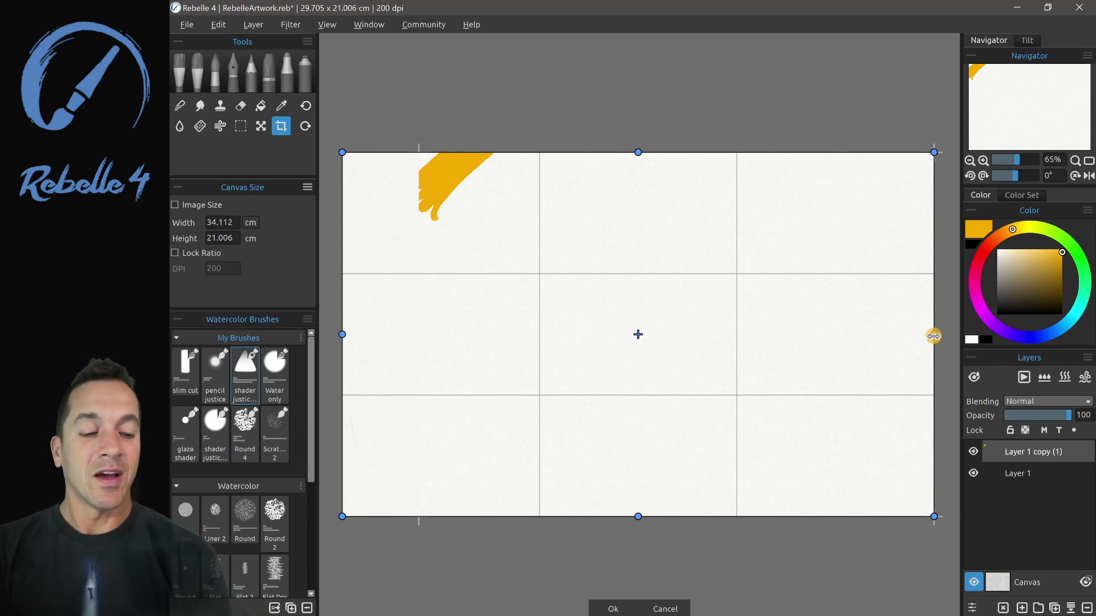
{"action": "left_click_drag", "start_coordinate": [932, 336], "coordinate": [885, 333]}
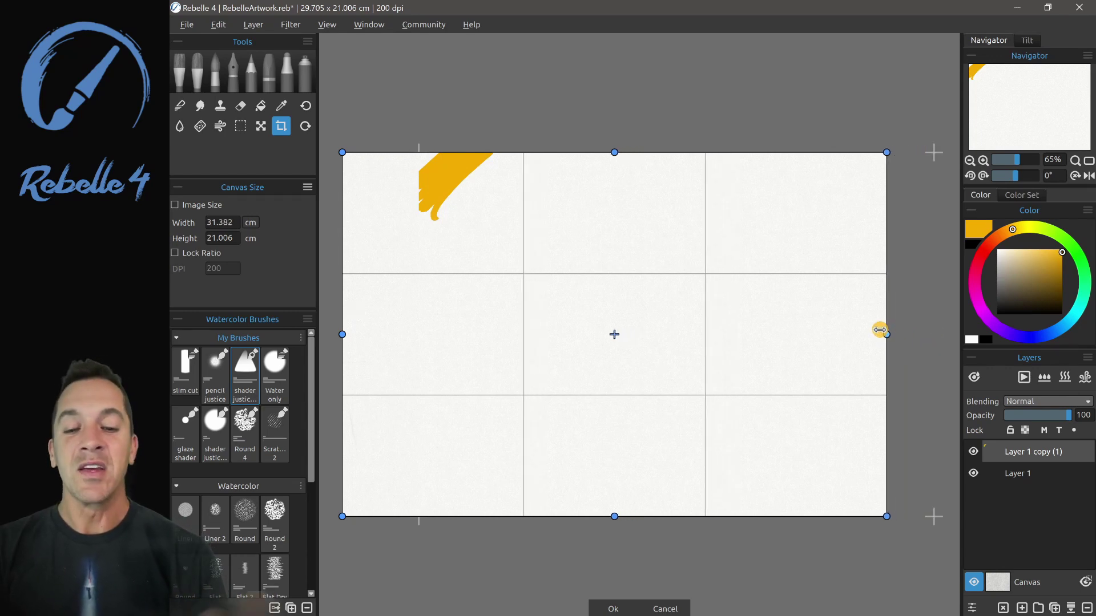
{"action": "left_click_drag", "start_coordinate": [879, 330], "coordinate": [970, 317]}
{"action": "left_click", "coordinate": [612, 608]}
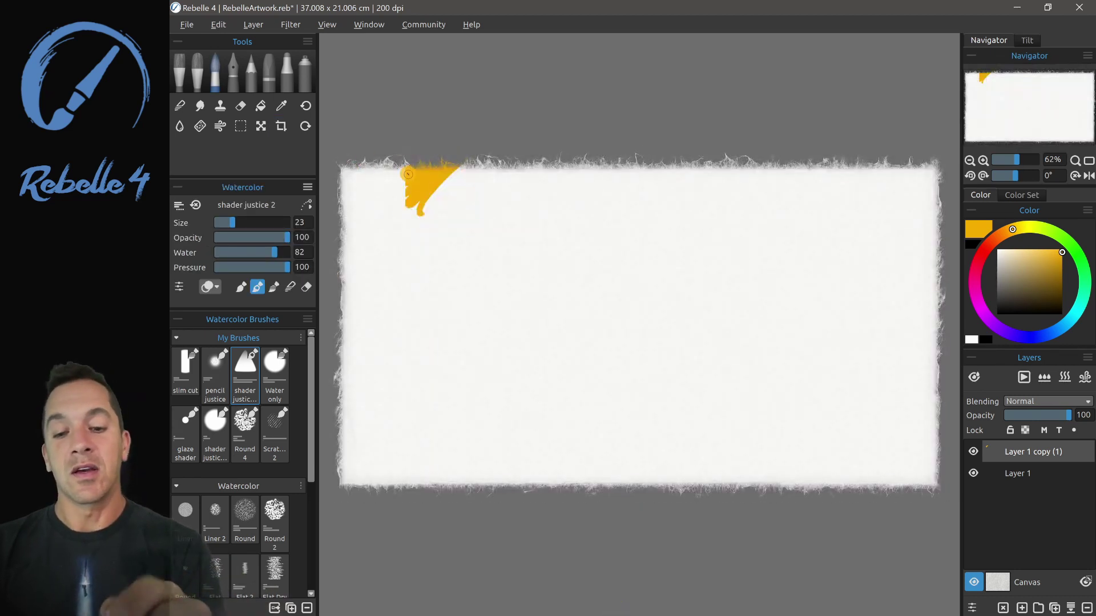
Step: Enable Image Size and scale the artwork down from its upper-left corner to about 29.5 × 17.3 cm
{"action": "scroll", "coordinate": [439, 143], "scroll_direction": "up", "scroll_amount": 5}
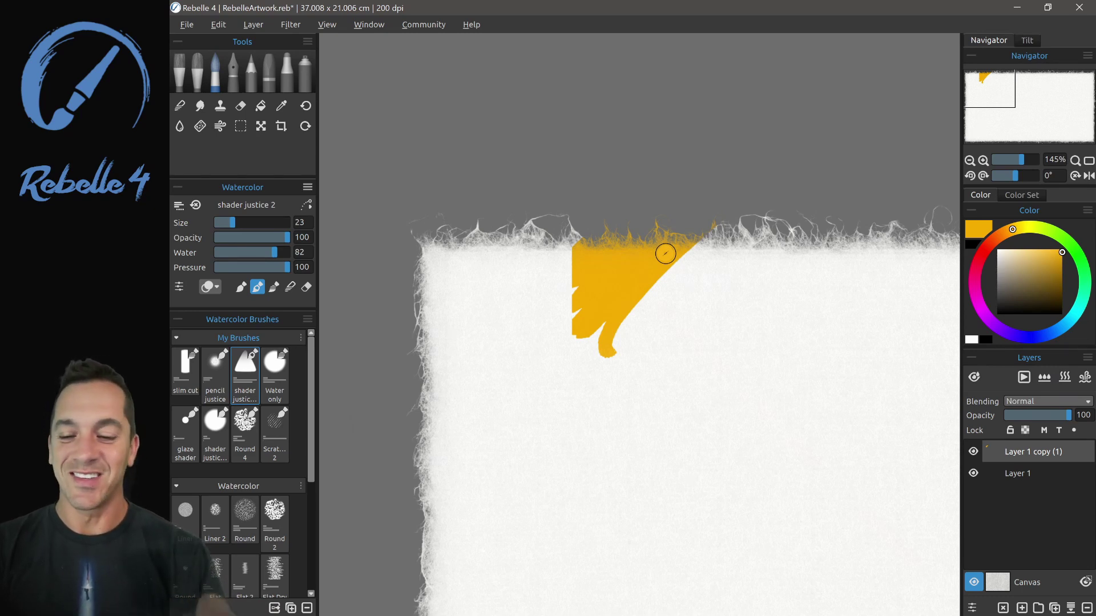
{"action": "scroll", "coordinate": [650, 399], "scroll_direction": "down", "scroll_amount": 5}
{"action": "left_click", "coordinate": [279, 126]}
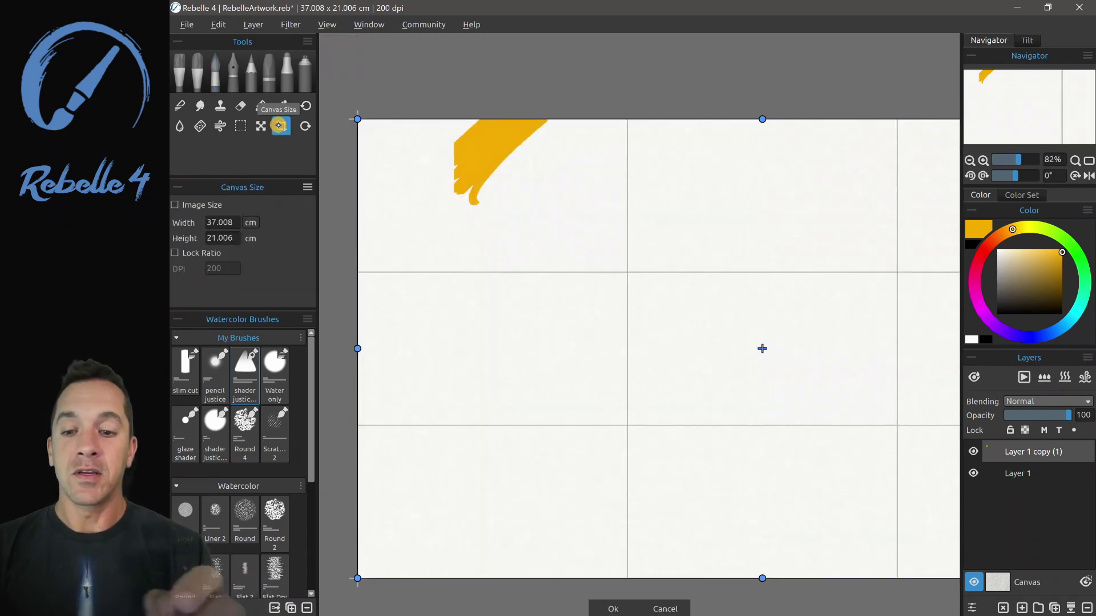
{"action": "left_click", "coordinate": [174, 205]}
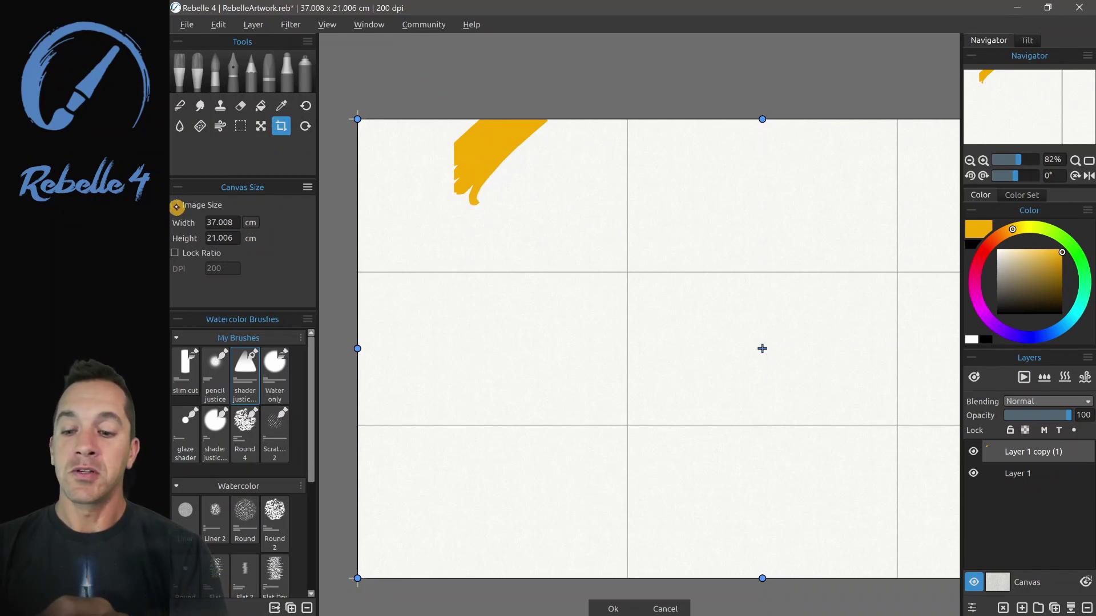
{"action": "left_click", "coordinate": [205, 222]}
{"action": "left_click_drag", "start_coordinate": [358, 120], "coordinate": [517, 212]}
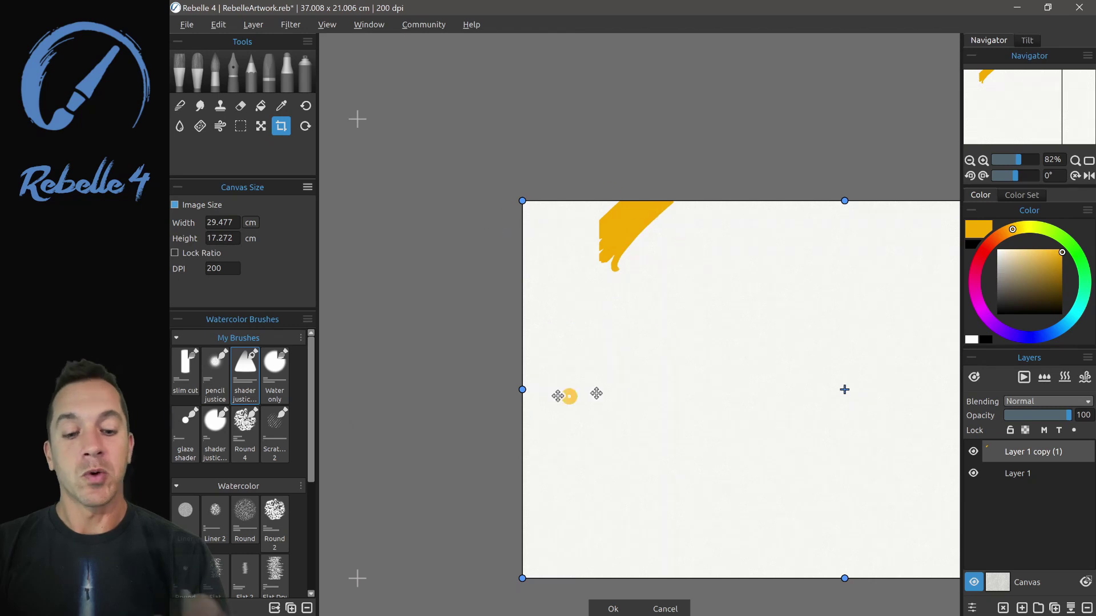
Step: Turn off Image Size and reposition the crop frame over the canvas without scaling the artwork
{"action": "left_click", "coordinate": [176, 206]}
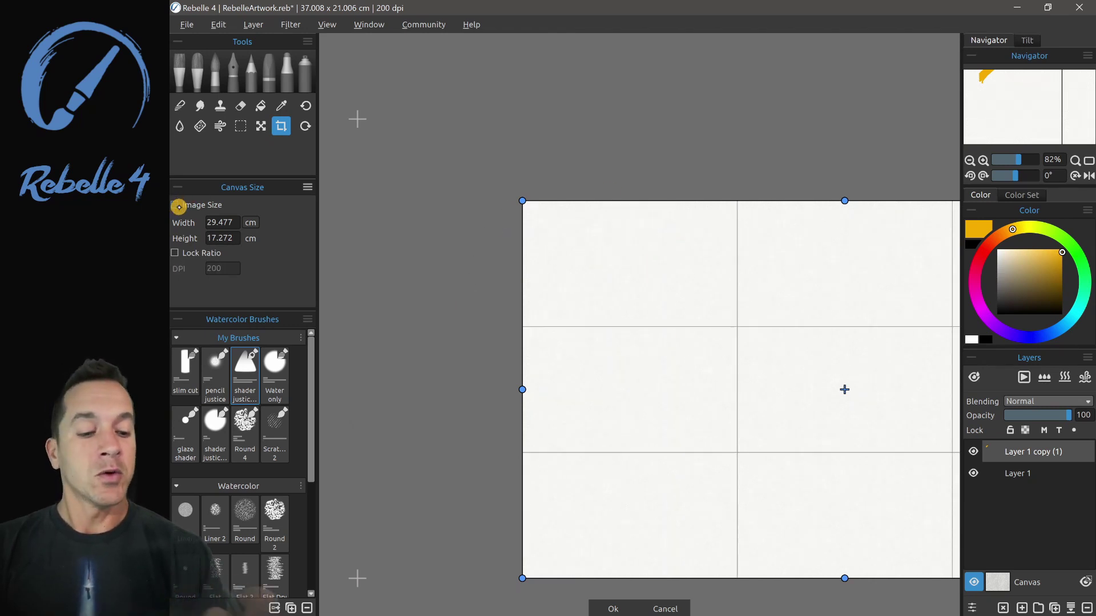
{"action": "mouse_move", "coordinate": [793, 377]}
{"action": "left_mouse_down"}
{"action": "mouse_move", "coordinate": [685, 401]}
{"action": "mouse_move", "coordinate": [619, 320]}
{"action": "mouse_move", "coordinate": [626, 279]}
{"action": "mouse_move", "coordinate": [625, 293]}
{"action": "mouse_move", "coordinate": [616, 276]}
{"action": "left_mouse_up"}
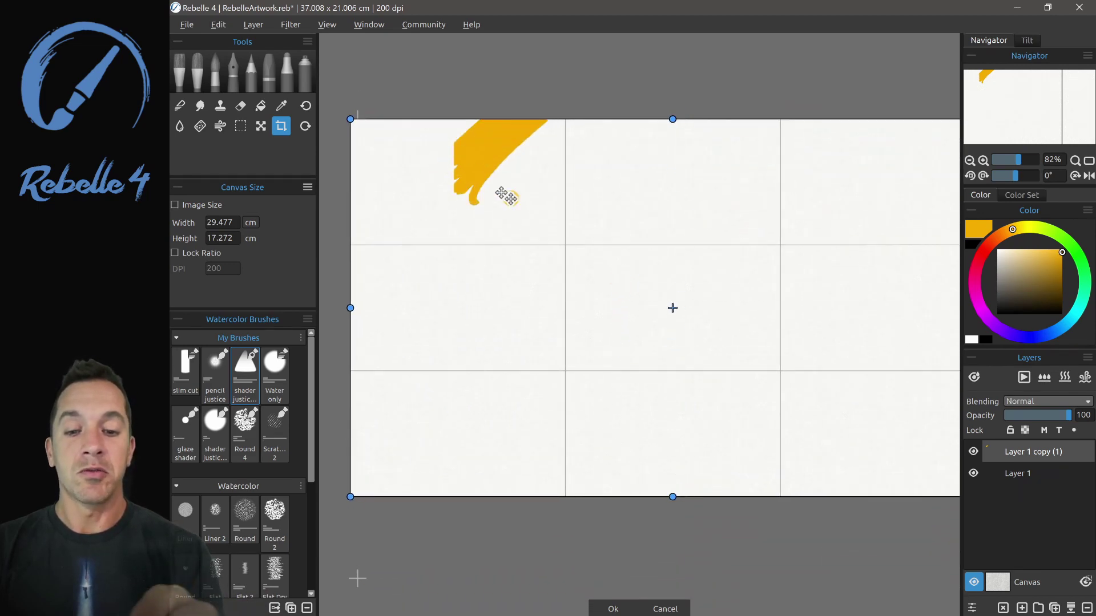
{"action": "left_click_drag", "start_coordinate": [534, 234], "coordinate": [645, 353]}
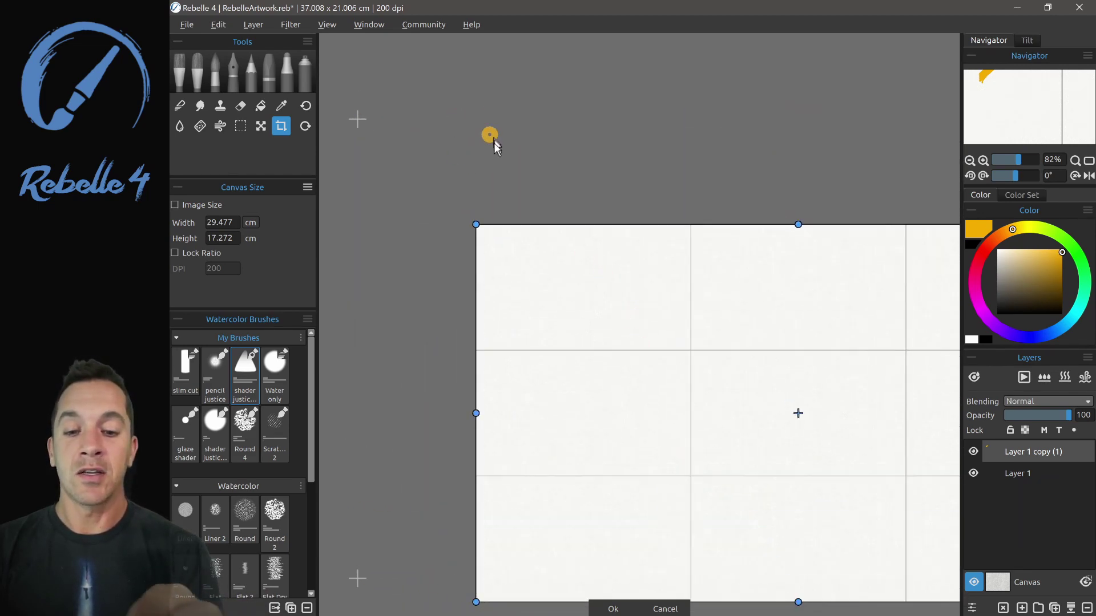
{"action": "left_click_drag", "start_coordinate": [742, 379], "coordinate": [590, 362]}
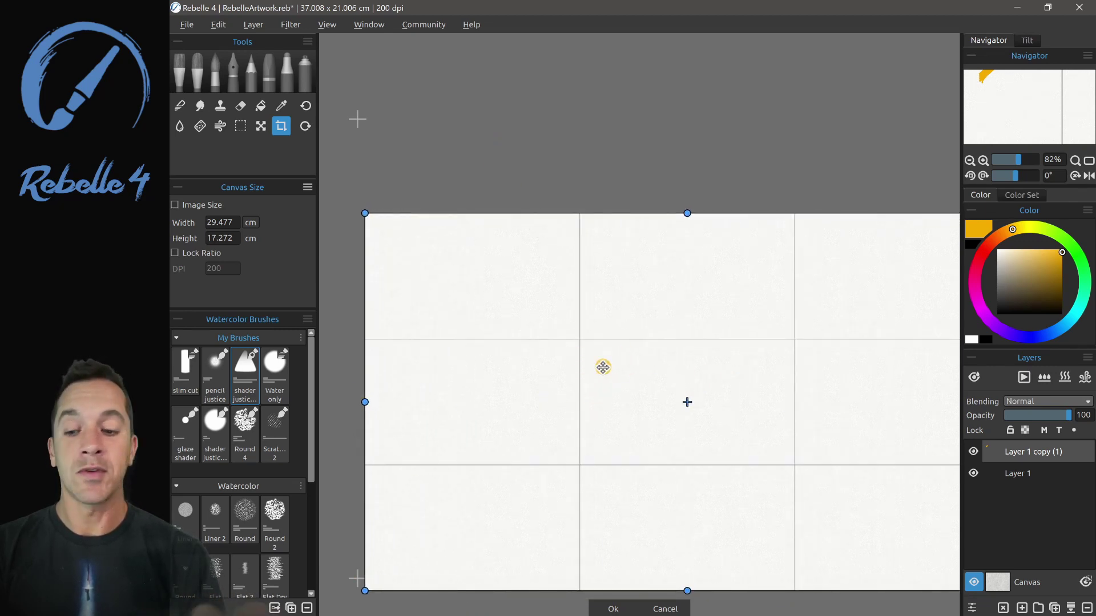
Step: Shrink the crop frame with Lock Ratio on and crop to about 20.2 × 11.8 cm around the yellow strokes
{"action": "left_click", "coordinate": [176, 253]}
{"action": "left_click_drag", "start_coordinate": [361, 214], "coordinate": [582, 332]}
{"action": "mouse_move", "coordinate": [842, 433]}
{"action": "left_mouse_down"}
{"action": "mouse_move", "coordinate": [619, 215]}
{"action": "mouse_move", "coordinate": [647, 214]}
{"action": "left_mouse_up"}
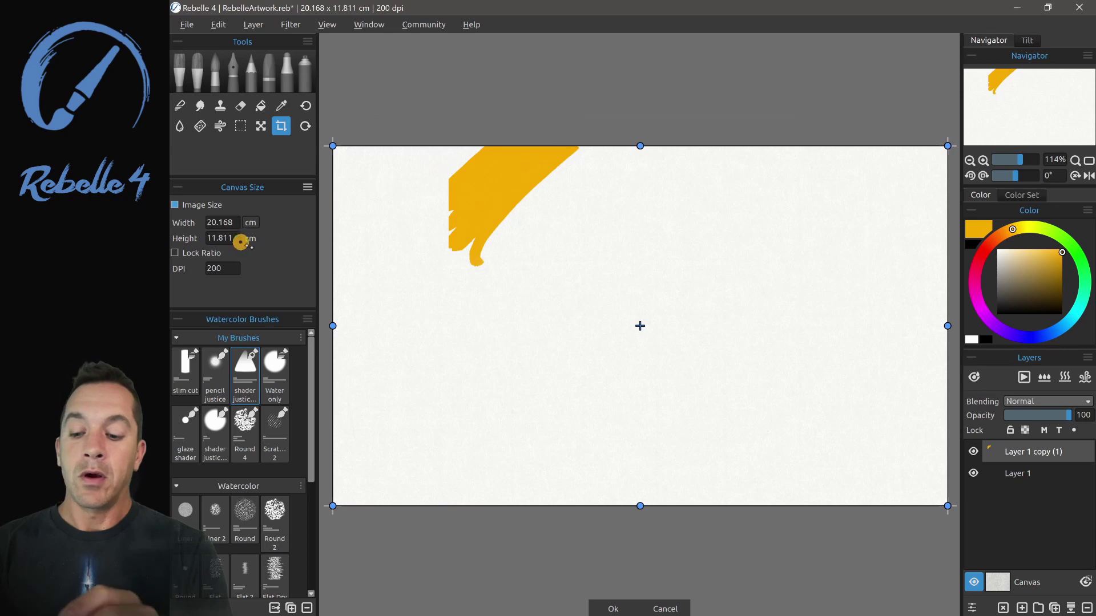
Step: Set the artwork's resolution to 400 DPI with Image Size enabled
{"action": "left_click", "coordinate": [176, 206]}
{"action": "left_click", "coordinate": [177, 206]}
{"action": "double_click", "coordinate": [215, 267]}
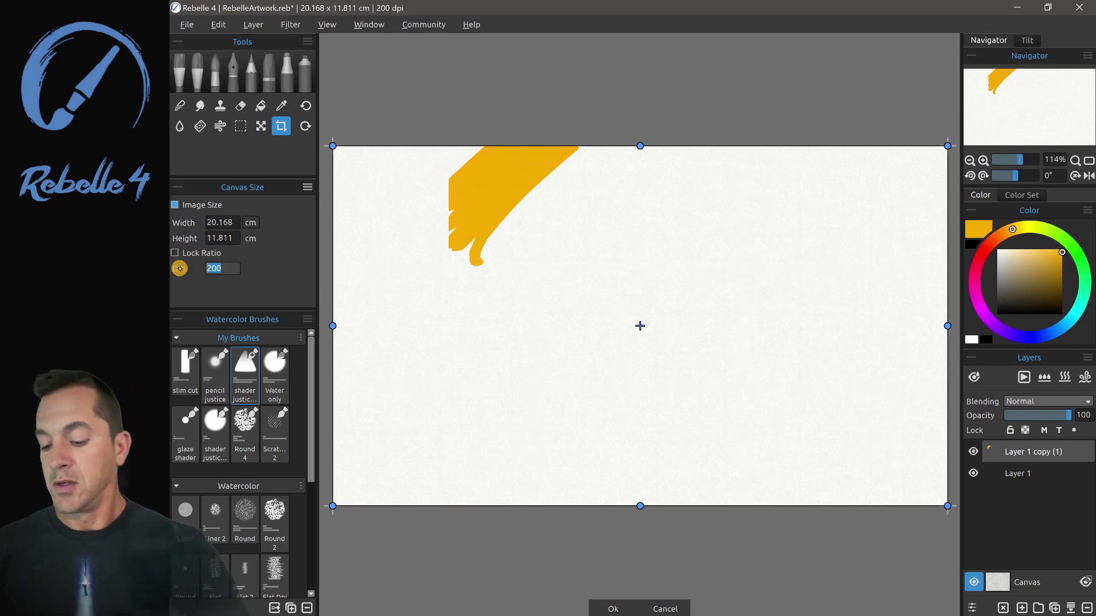
{"action": "type", "text": "4"}
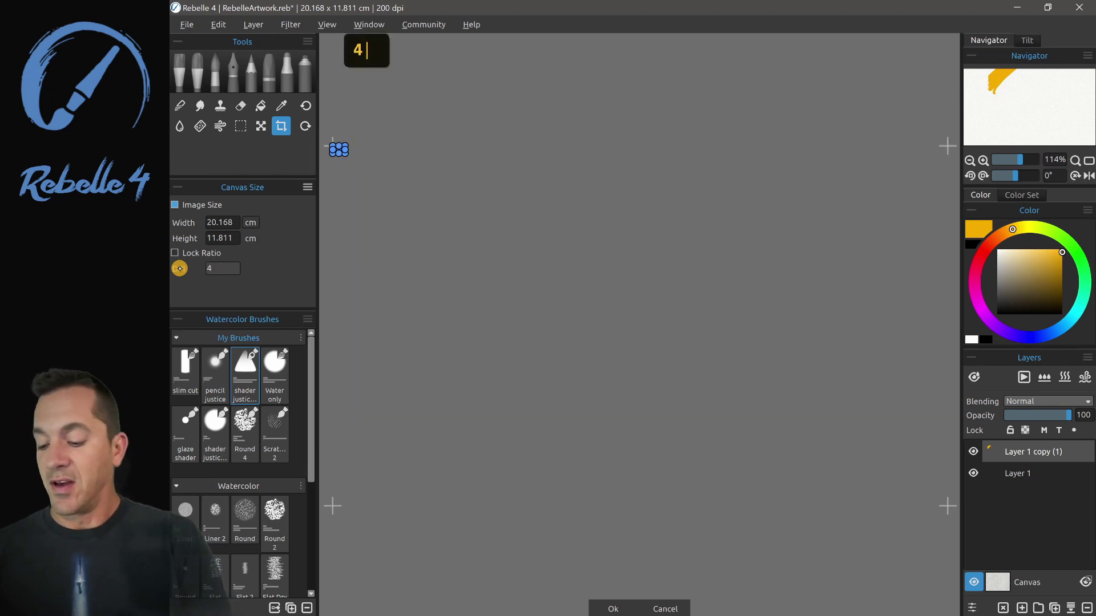
{"action": "type", "text": "00"}
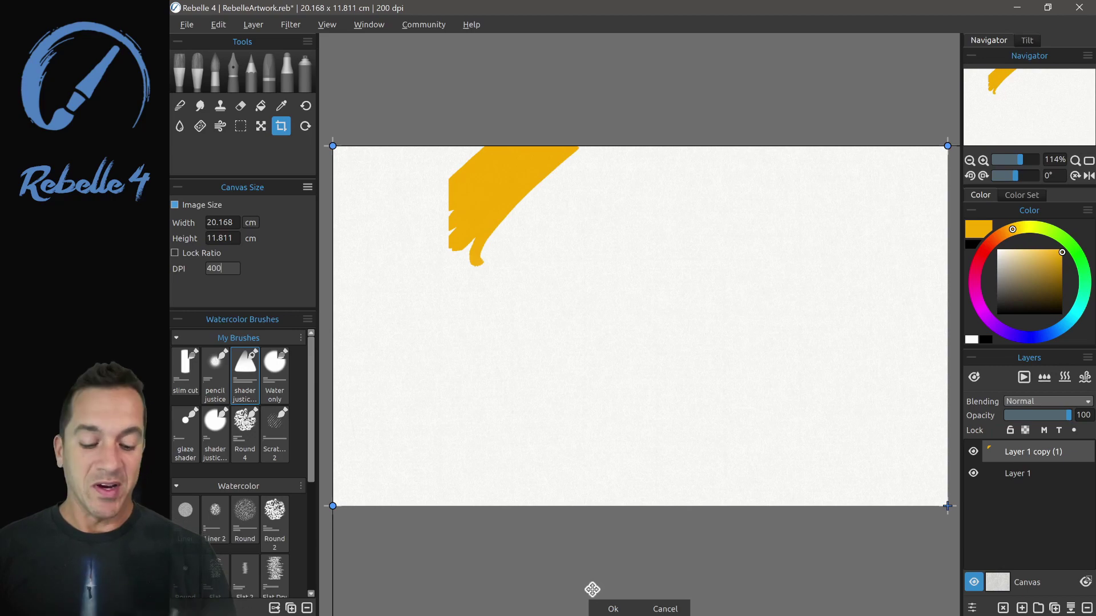
{"action": "left_click", "coordinate": [612, 609]}
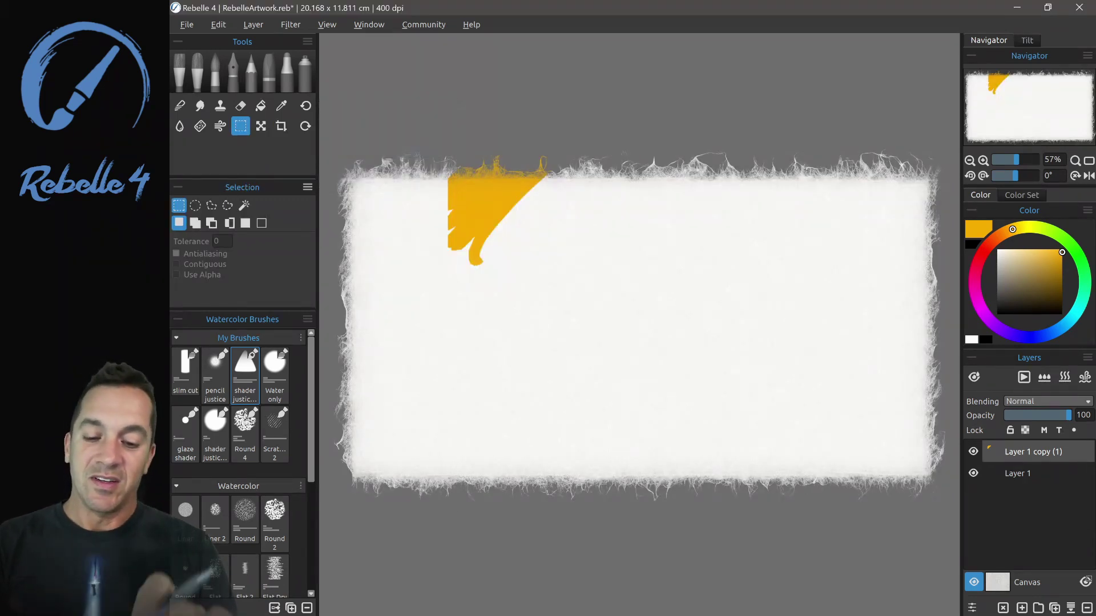
Step: Inspect the paper's deckled edge up close and return the artwork's resolution to 200 DPI
{"action": "scroll", "coordinate": [634, 340], "scroll_direction": "up", "scroll_amount": 5}
{"action": "scroll", "coordinate": [632, 316], "scroll_direction": "down", "scroll_amount": 1}
{"action": "scroll", "coordinate": [650, 271], "scroll_direction": "down", "scroll_amount": 5}
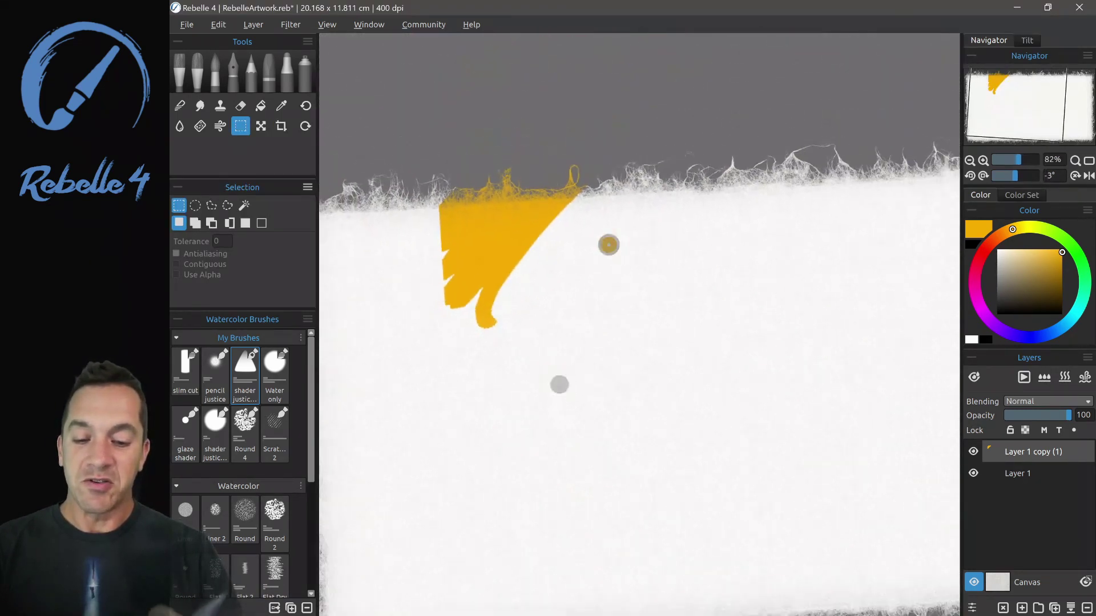
{"action": "left_click", "coordinate": [281, 126]}
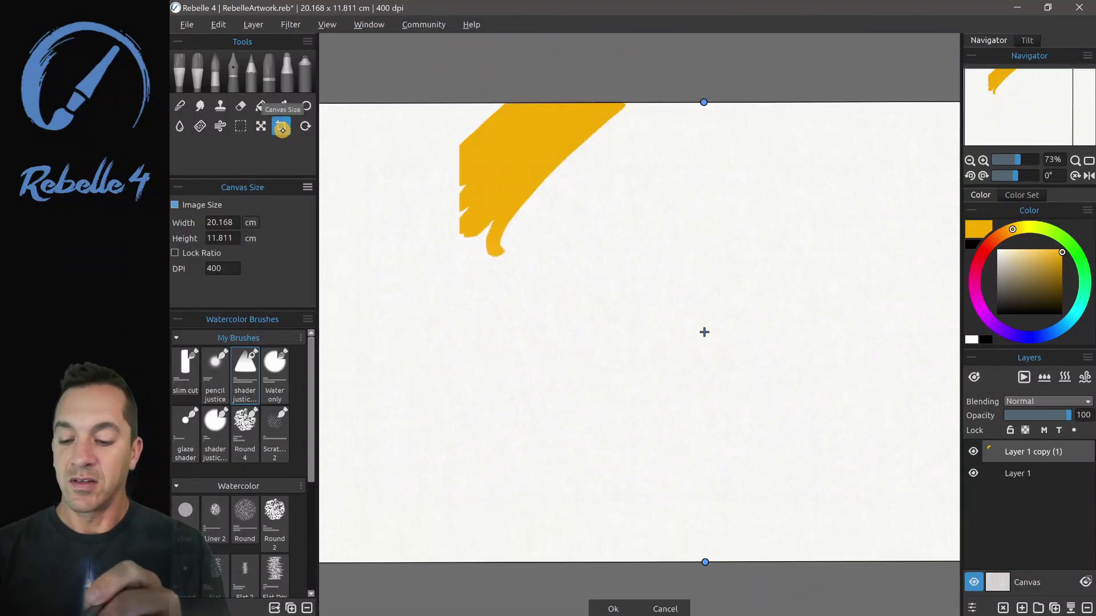
{"action": "left_click", "coordinate": [230, 268]}
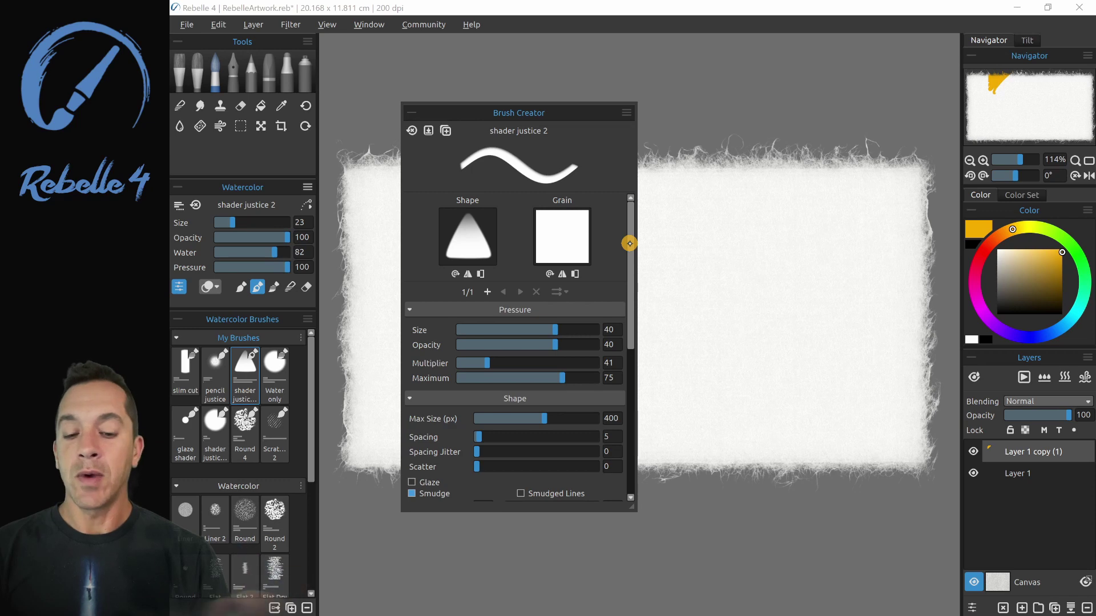
Step: Examine the grain scale and canvas texture settings of the shader justice 2 brush in the Brush Creator
{"action": "left_click", "coordinate": [632, 451]}
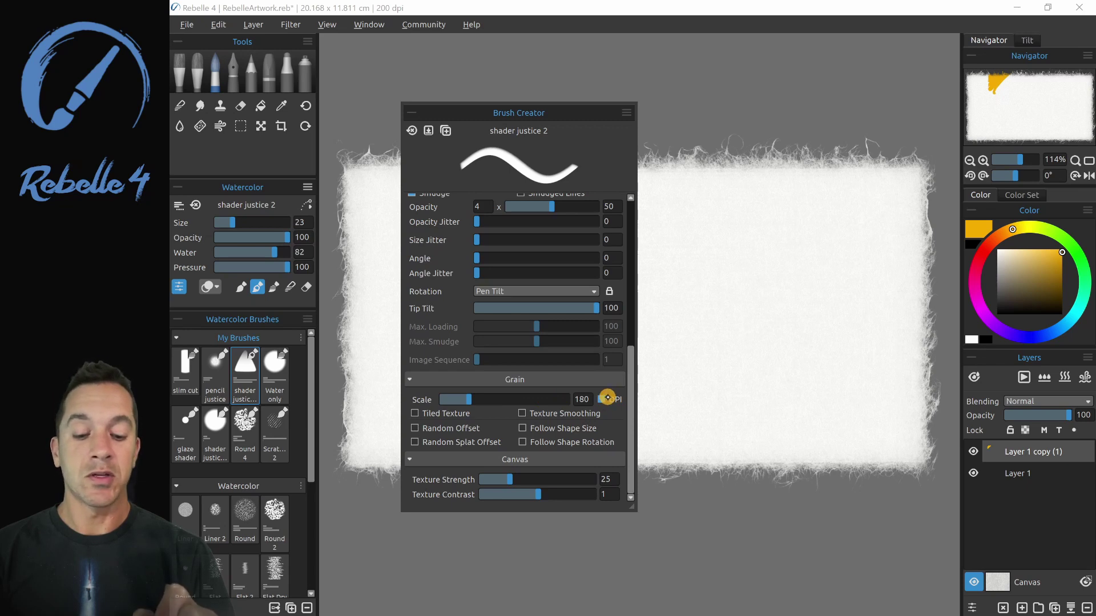
{"action": "left_click_drag", "start_coordinate": [630, 366], "coordinate": [622, 196]}
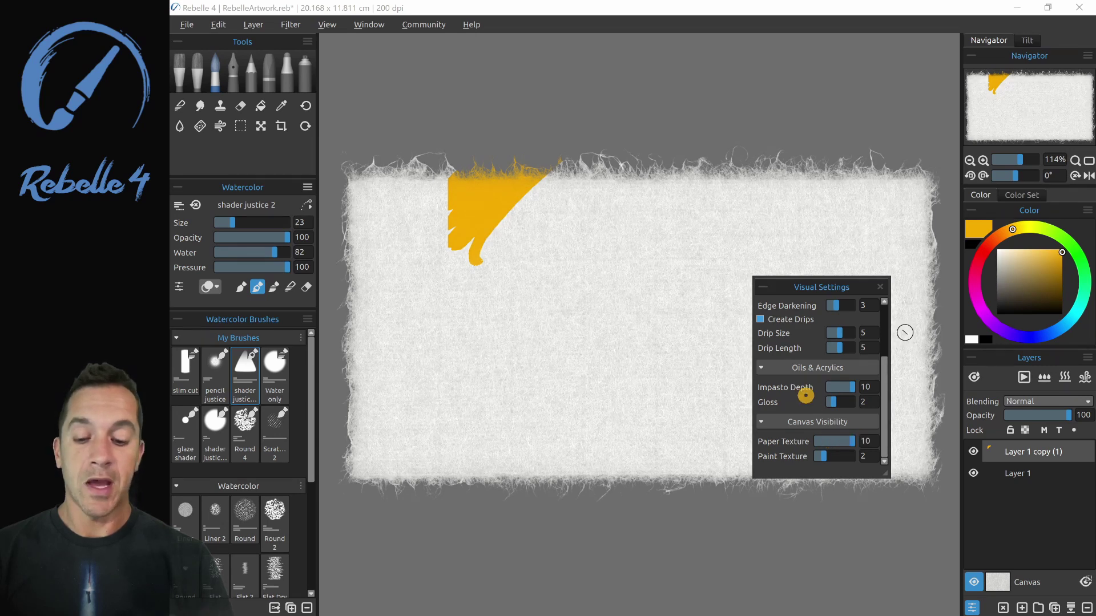
Step: Set the Paper Texture canvas visibility to 3 in the Visual Settings
{"action": "left_click_drag", "start_coordinate": [849, 440], "coordinate": [829, 445]}
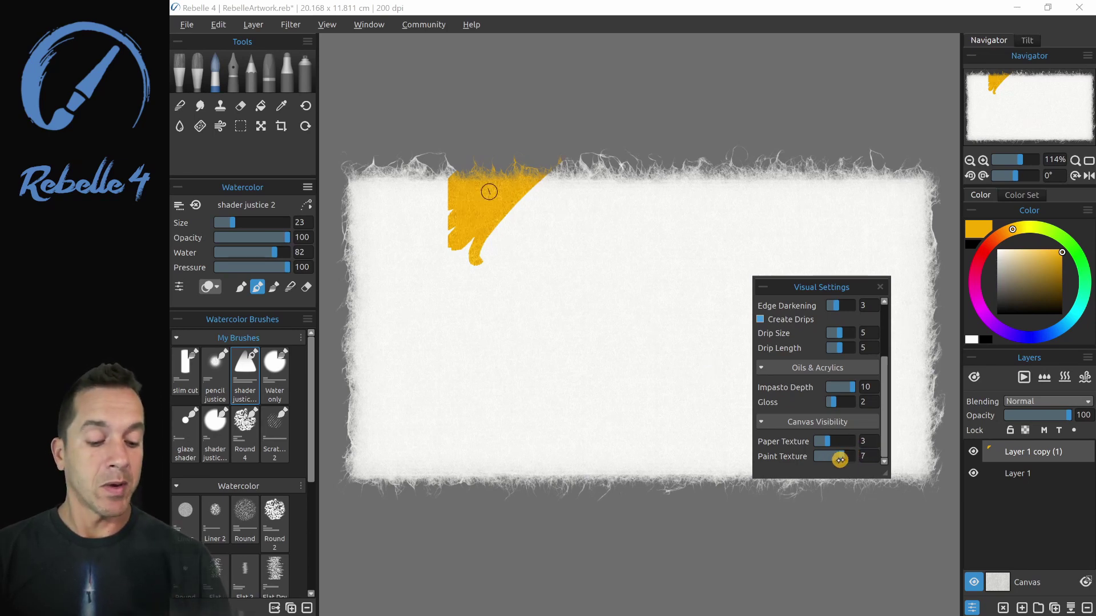
Step: Change the canvas texture to EX10 Mulberry and paint a yellow watercolor stroke beside the existing patch
{"action": "left_click_drag", "start_coordinate": [884, 379], "coordinate": [881, 305]}
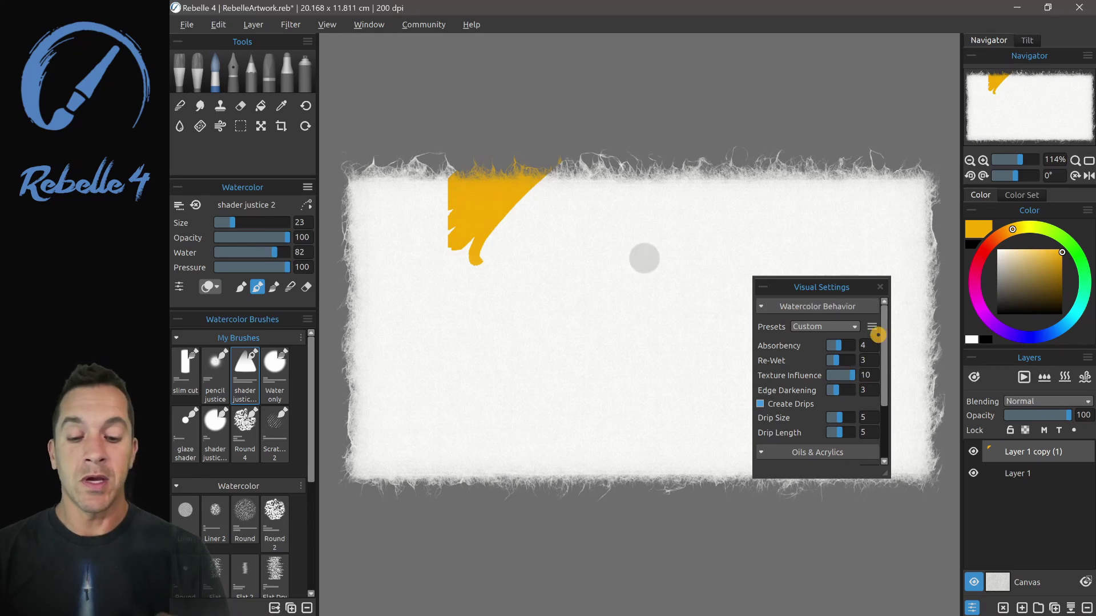
{"action": "scroll", "coordinate": [642, 267], "scroll_direction": "up", "scroll_amount": 5}
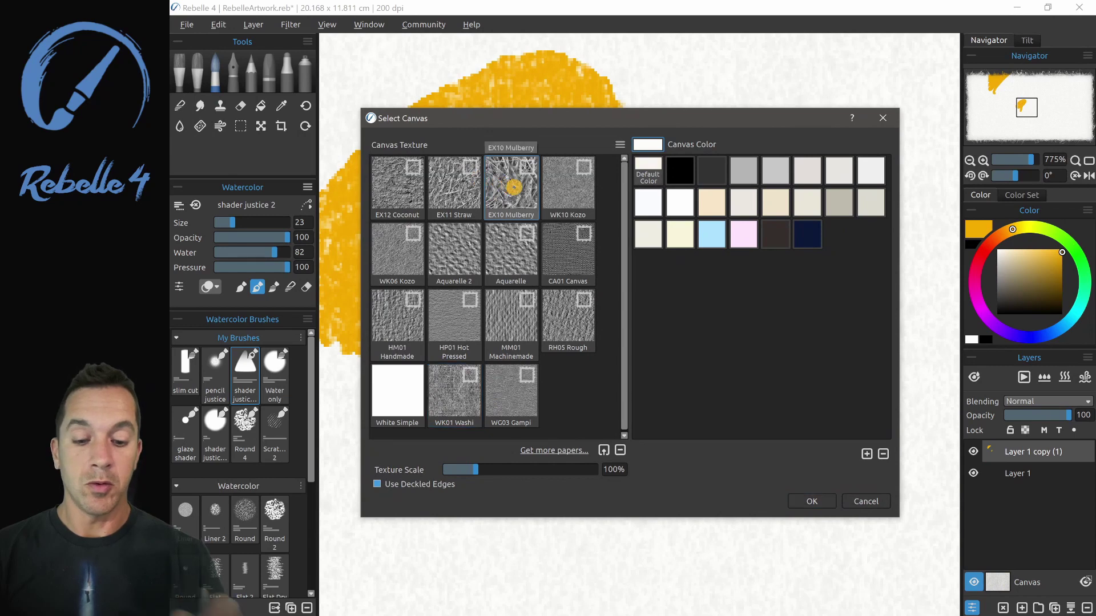
{"action": "left_click", "coordinate": [809, 500]}
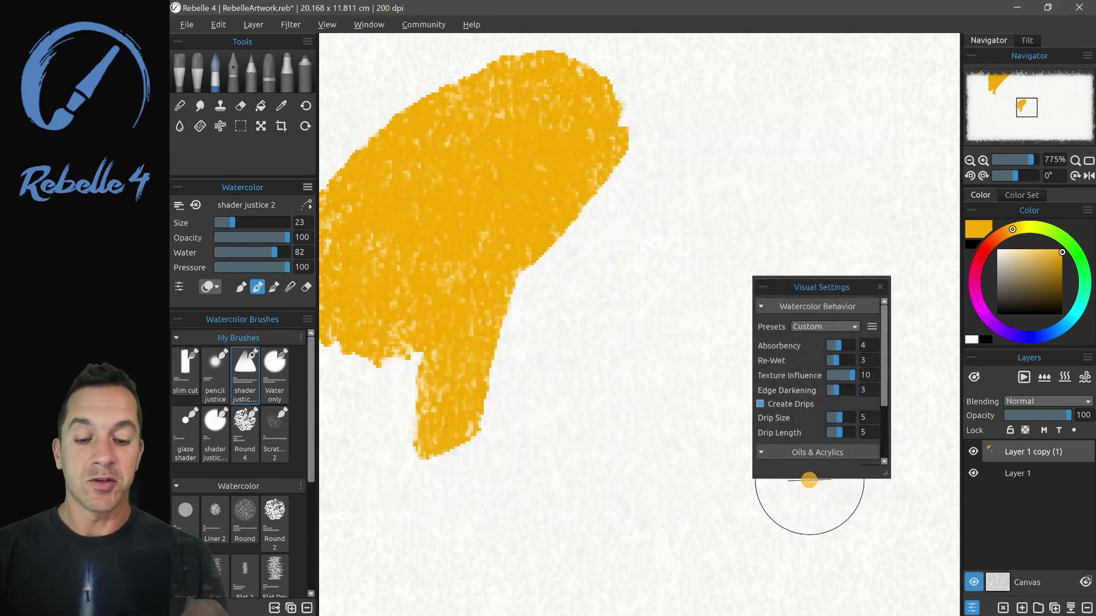
{"action": "mouse_move", "coordinate": [614, 200]}
{"action": "left_mouse_down"}
{"action": "mouse_move", "coordinate": [712, 200]}
{"action": "mouse_move", "coordinate": [667, 176]}
{"action": "mouse_move", "coordinate": [527, 313]}
{"action": "mouse_move", "coordinate": [663, 219]}
{"action": "mouse_move", "coordinate": [658, 205]}
{"action": "mouse_move", "coordinate": [574, 435]}
{"action": "mouse_move", "coordinate": [585, 437]}
{"action": "mouse_move", "coordinate": [521, 342]}
{"action": "left_mouse_up"}
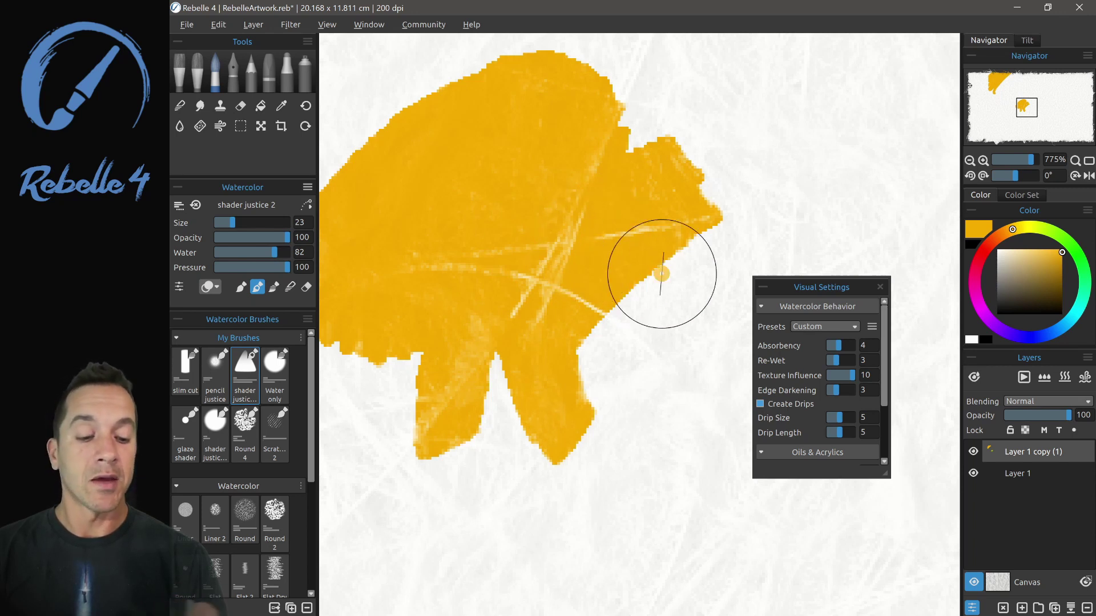
Step: Lower the watercolor Texture Influence to 0 for testing, paint beside the yellow patch, and leave the setting at 6
{"action": "left_click", "coordinate": [850, 373]}
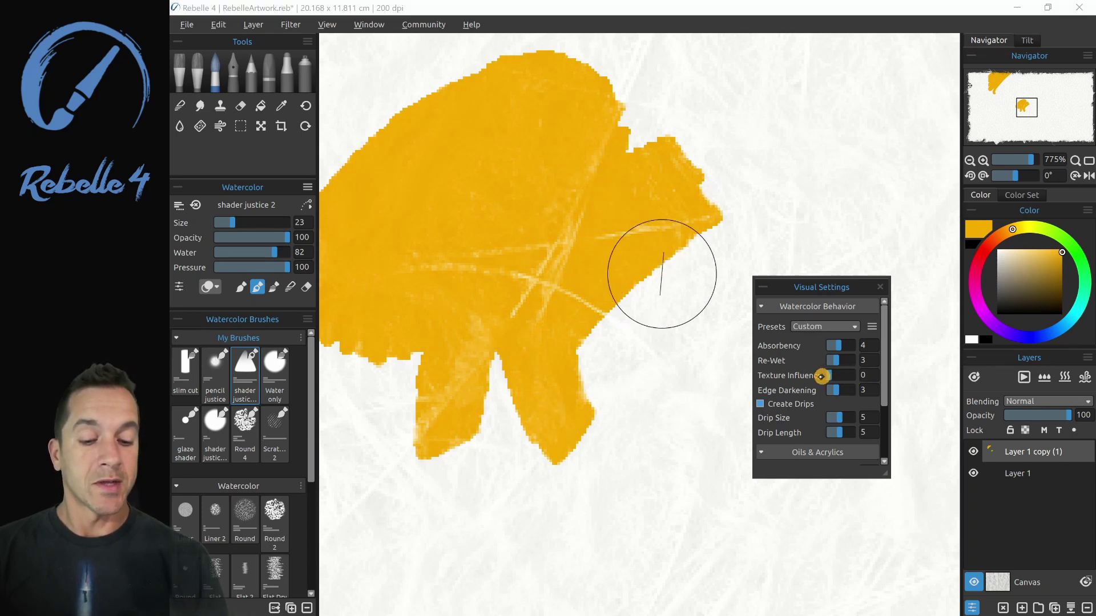
{"action": "mouse_move", "coordinate": [628, 301]}
{"action": "left_mouse_down"}
{"action": "mouse_move", "coordinate": [589, 351]}
{"action": "mouse_move", "coordinate": [621, 363]}
{"action": "left_mouse_up"}
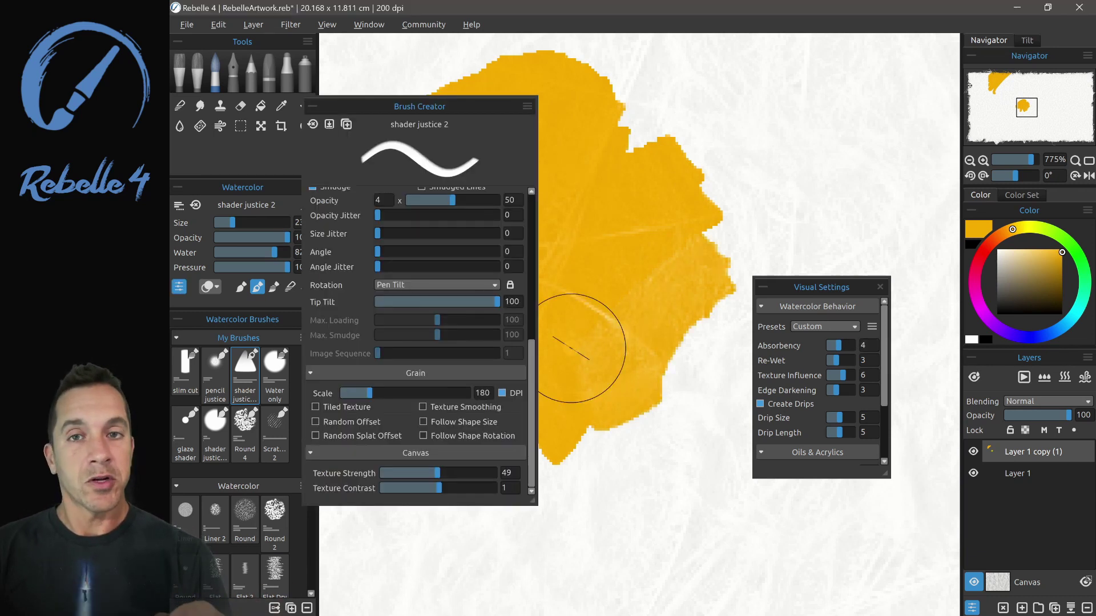
Step: Paint comparison strokes with the brush's canvas Texture Strength near maximum and with it near minimum
{"action": "left_click", "coordinate": [428, 456]}
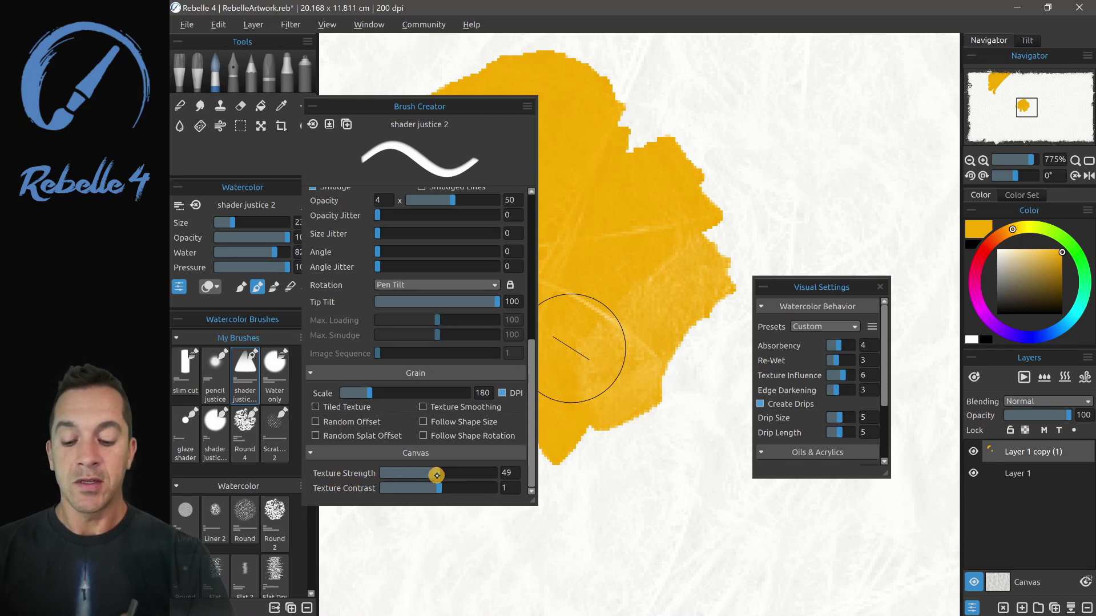
{"action": "left_click_drag", "start_coordinate": [437, 473], "coordinate": [494, 473]}
{"action": "mouse_move", "coordinate": [709, 208]}
{"action": "left_mouse_down"}
{"action": "mouse_move", "coordinate": [827, 126]}
{"action": "mouse_move", "coordinate": [727, 177]}
{"action": "mouse_move", "coordinate": [753, 159]}
{"action": "mouse_move", "coordinate": [843, 142]}
{"action": "mouse_move", "coordinate": [827, 167]}
{"action": "mouse_move", "coordinate": [686, 174]}
{"action": "mouse_move", "coordinate": [759, 121]}
{"action": "mouse_move", "coordinate": [852, 142]}
{"action": "left_mouse_up"}
{"action": "left_click", "coordinate": [495, 472]}
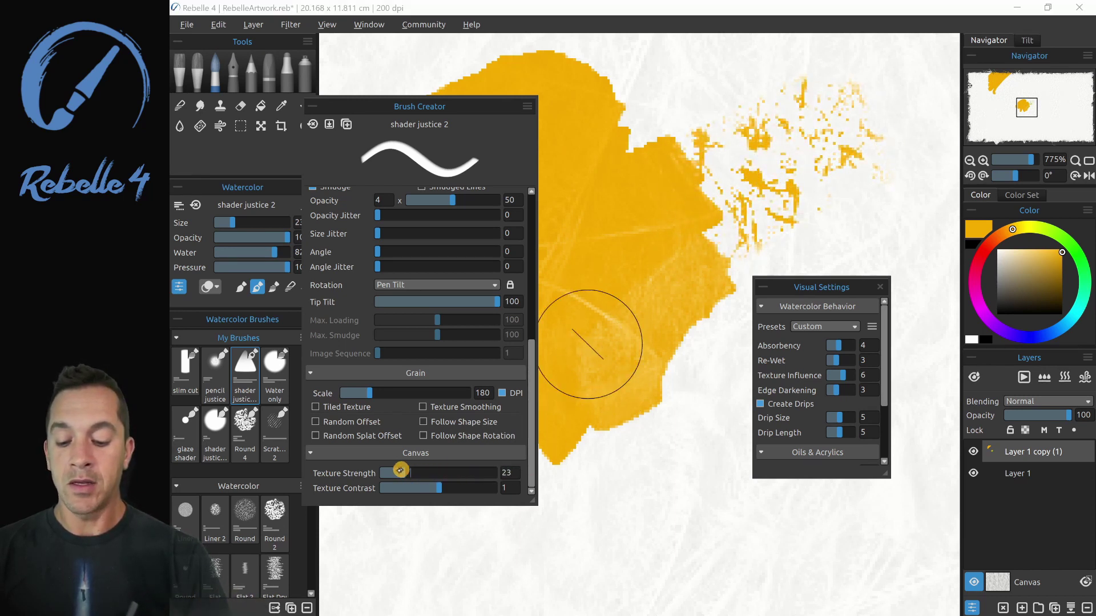
{"action": "mouse_move", "coordinate": [910, 171]}
{"action": "left_mouse_down"}
{"action": "mouse_move", "coordinate": [820, 223]}
{"action": "mouse_move", "coordinate": [675, 350]}
{"action": "left_mouse_up"}
Step: Set the brush's canvas Texture Strength to 49 and paint yellow strokes across the blank area below the diagonal band
{"action": "left_click_drag", "start_coordinate": [391, 476], "coordinate": [426, 476]}
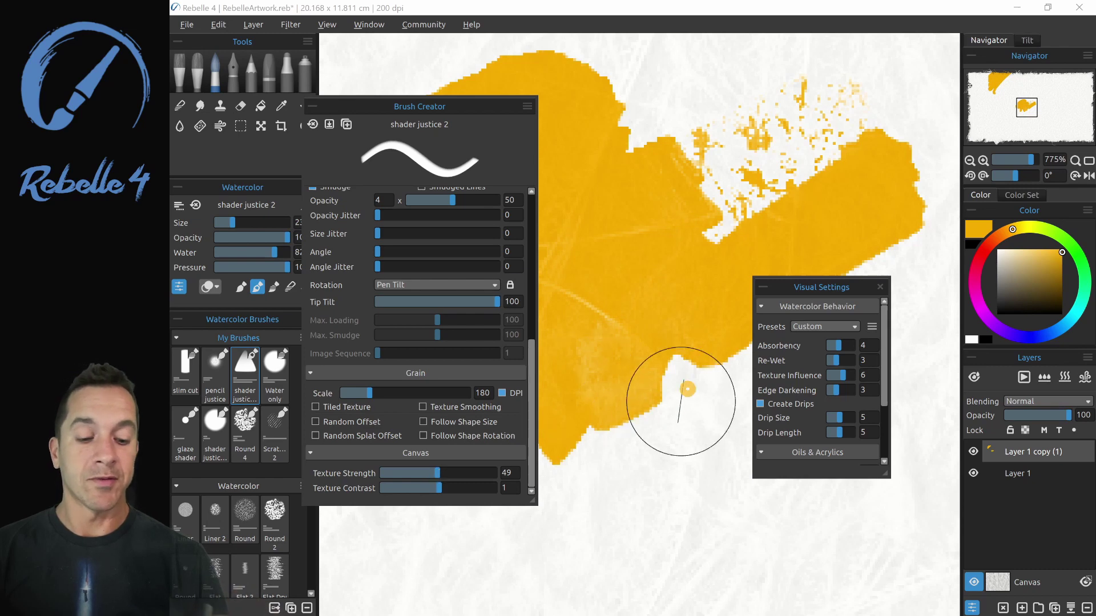
{"action": "mouse_move", "coordinate": [675, 420]}
{"action": "left_mouse_down"}
{"action": "mouse_move", "coordinate": [738, 339]}
{"action": "mouse_move", "coordinate": [629, 444]}
{"action": "mouse_move", "coordinate": [716, 440]}
{"action": "mouse_move", "coordinate": [863, 274]}
{"action": "mouse_move", "coordinate": [839, 343]}
{"action": "mouse_move", "coordinate": [742, 485]}
{"action": "mouse_move", "coordinate": [906, 378]}
{"action": "mouse_move", "coordinate": [687, 535]}
{"action": "mouse_move", "coordinate": [574, 545]}
{"action": "mouse_move", "coordinate": [712, 361]}
{"action": "mouse_move", "coordinate": [827, 421]}
{"action": "left_mouse_up"}
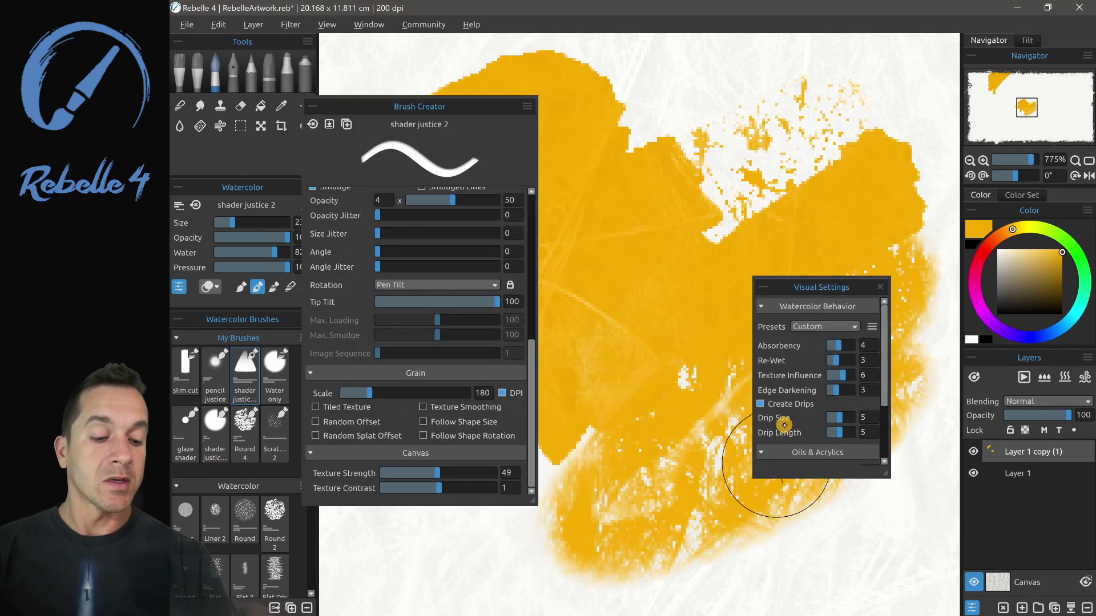
{"action": "mouse_move", "coordinate": [773, 460]}
{"action": "left_mouse_down"}
{"action": "mouse_move", "coordinate": [890, 388]}
{"action": "mouse_move", "coordinate": [615, 516]}
{"action": "mouse_move", "coordinate": [673, 497]}
{"action": "mouse_move", "coordinate": [862, 388]}
{"action": "mouse_move", "coordinate": [754, 340]}
{"action": "left_mouse_up"}
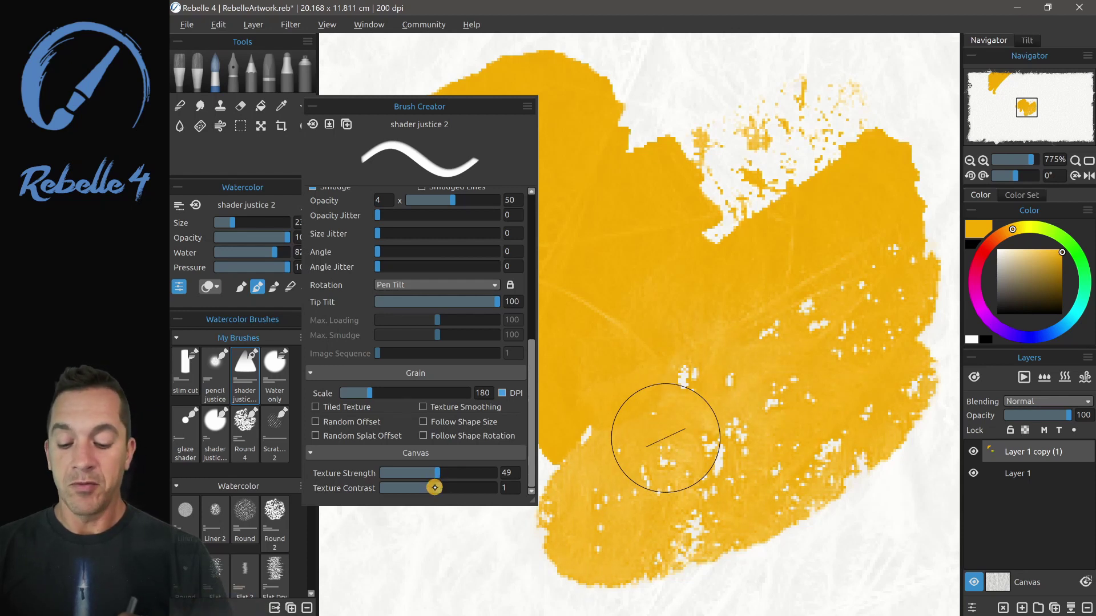
Step: With Water at 1, paint one stroke at Texture Contrast 100 and another at -100 above the yellow area
{"action": "left_click_drag", "start_coordinate": [437, 489], "coordinate": [459, 488]}
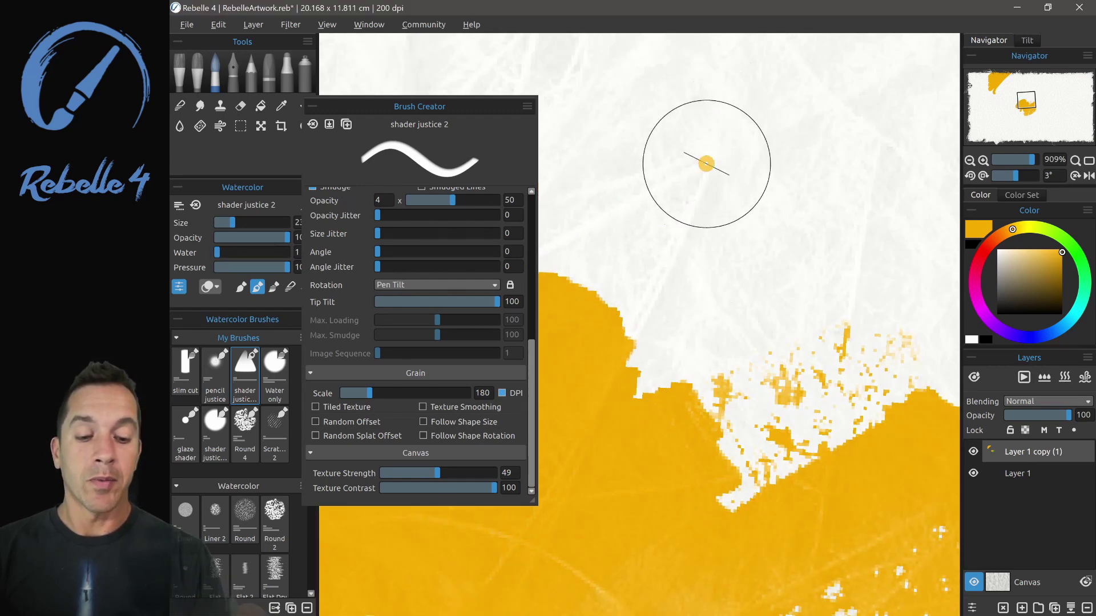
{"action": "left_click_drag", "start_coordinate": [722, 114], "coordinate": [598, 400]}
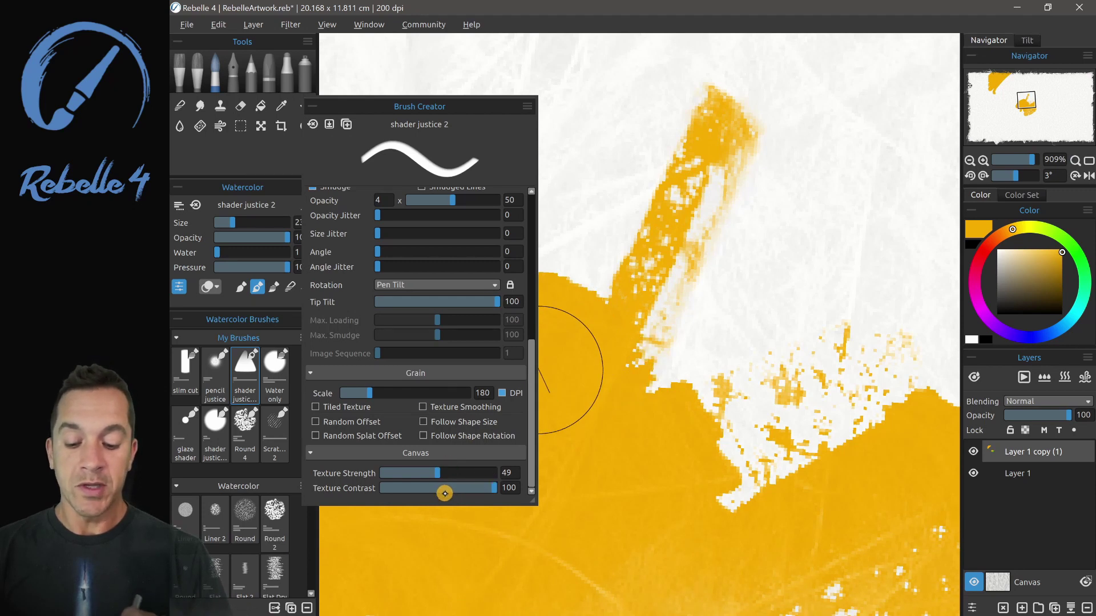
{"action": "left_click_drag", "start_coordinate": [490, 488], "coordinate": [383, 487]}
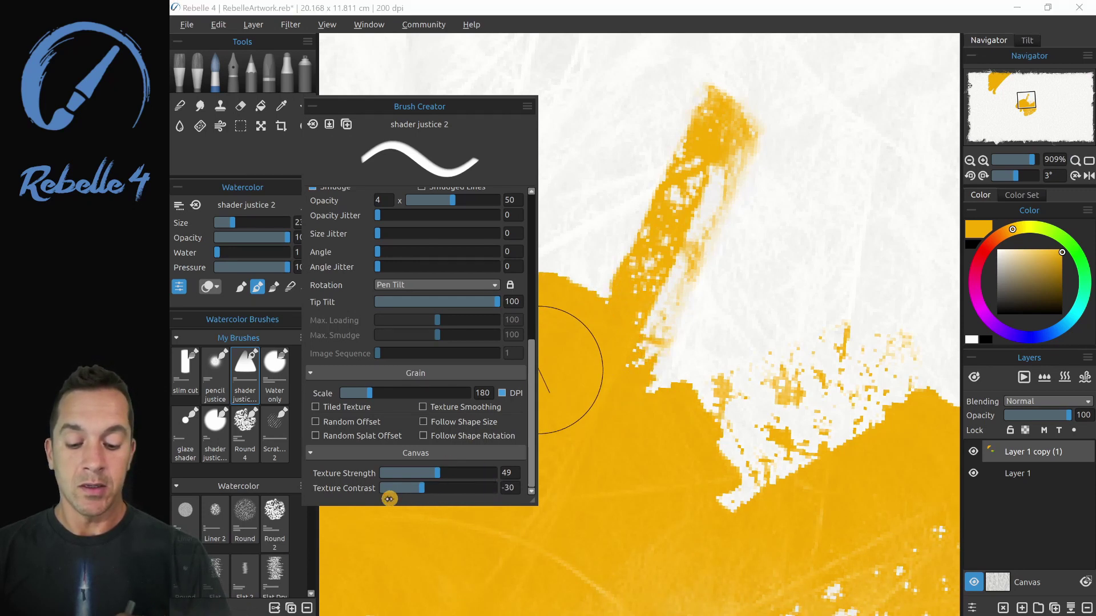
{"action": "mouse_move", "coordinate": [868, 122]}
{"action": "left_mouse_down"}
{"action": "mouse_move", "coordinate": [851, 428]}
{"action": "mouse_move", "coordinate": [797, 392]}
{"action": "left_mouse_up"}
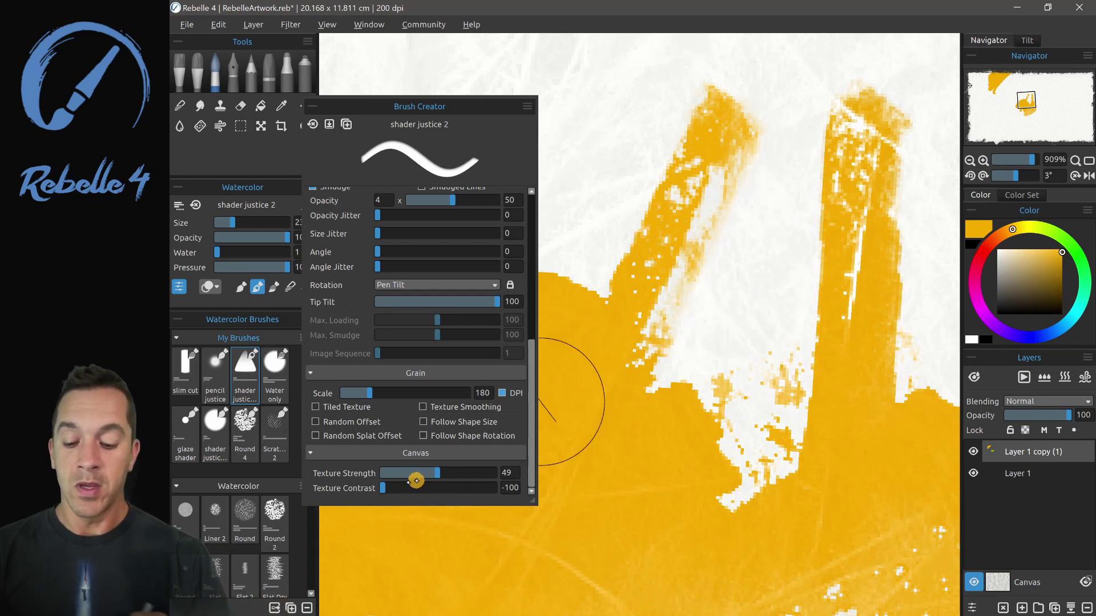
Step: Set Texture Contrast to 100 and paint more dry strokes beside the first contrast test stroke
{"action": "mouse_move", "coordinate": [401, 483]}
{"action": "left_mouse_down"}
{"action": "mouse_move", "coordinate": [381, 484]}
{"action": "mouse_move", "coordinate": [484, 484]}
{"action": "left_mouse_up"}
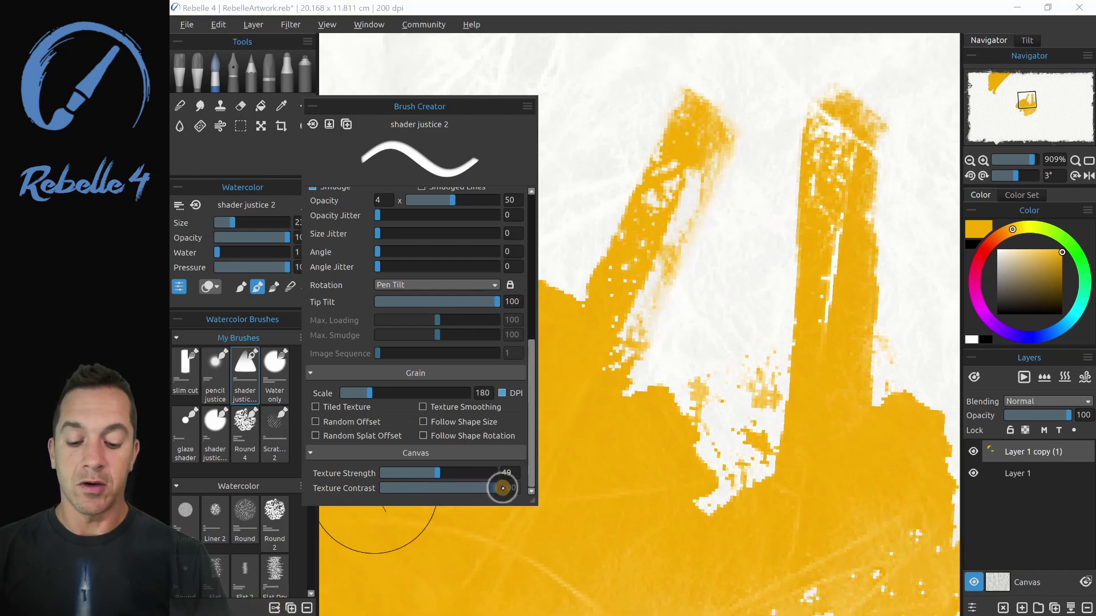
{"action": "left_click_drag", "start_coordinate": [785, 146], "coordinate": [875, 223]}
{"action": "mouse_move", "coordinate": [594, 333]}
{"action": "left_mouse_down"}
{"action": "mouse_move", "coordinate": [777, 243]}
{"action": "mouse_move", "coordinate": [618, 284]}
{"action": "left_mouse_up"}
{"action": "mouse_move", "coordinate": [656, 92]}
{"action": "left_mouse_down"}
{"action": "mouse_move", "coordinate": [629, 76]}
{"action": "mouse_move", "coordinate": [574, 269]}
{"action": "mouse_move", "coordinate": [626, 170]}
{"action": "mouse_move", "coordinate": [682, 113]}
{"action": "mouse_move", "coordinate": [611, 272]}
{"action": "mouse_move", "coordinate": [651, 331]}
{"action": "left_mouse_up"}
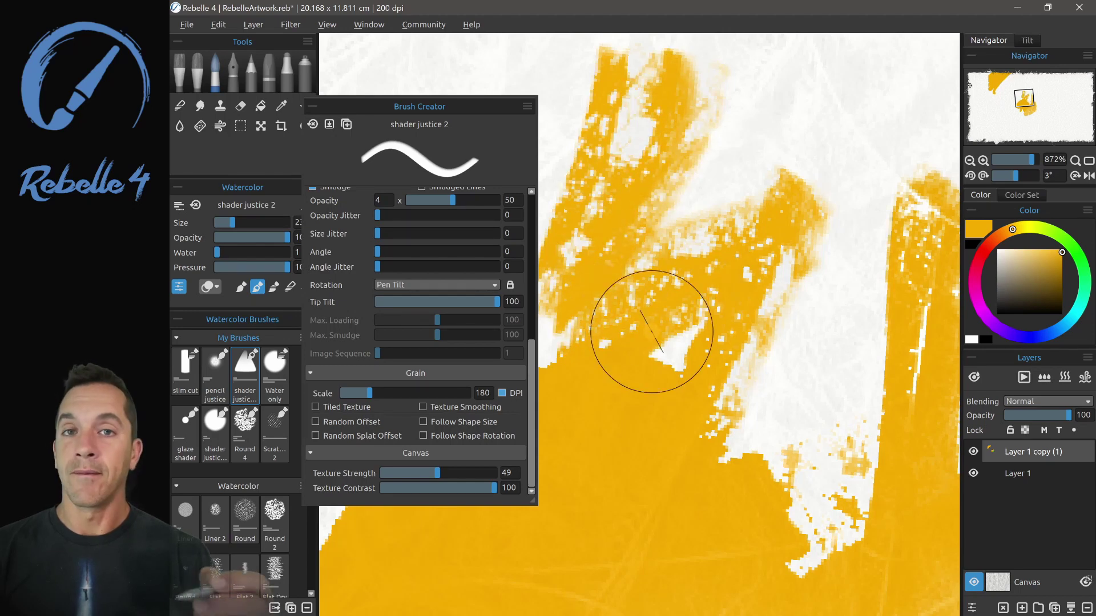
{"action": "left_click_drag", "start_coordinate": [749, 457], "coordinate": [628, 408]}
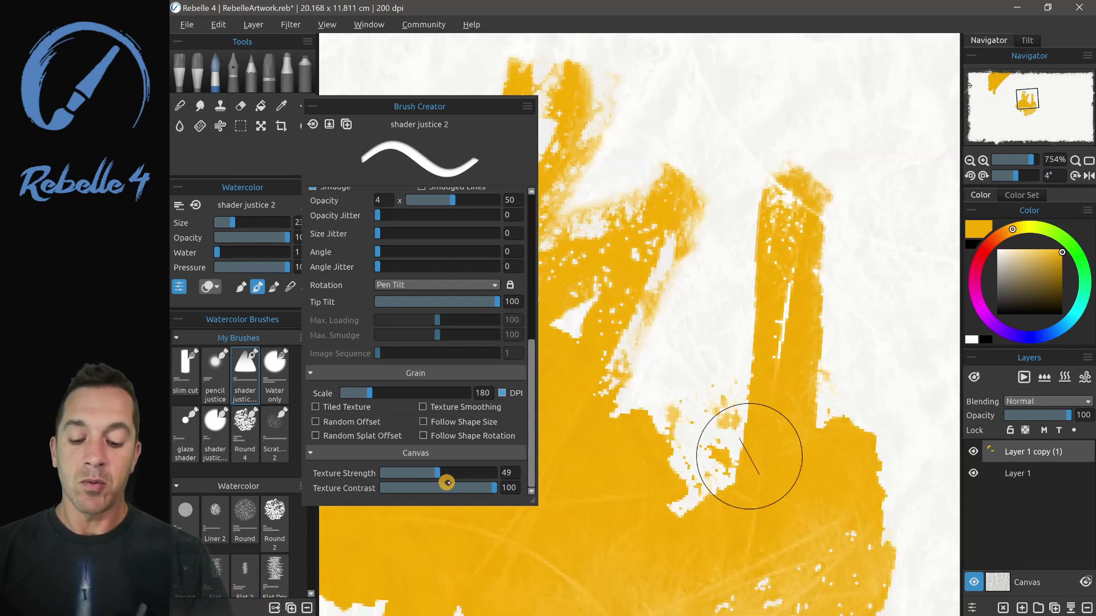
Step: Set Texture Contrast to 5, paint strokes over and between the earlier contrast tests, and close the Brush Creator
{"action": "left_click_drag", "start_coordinate": [448, 483], "coordinate": [432, 486]}
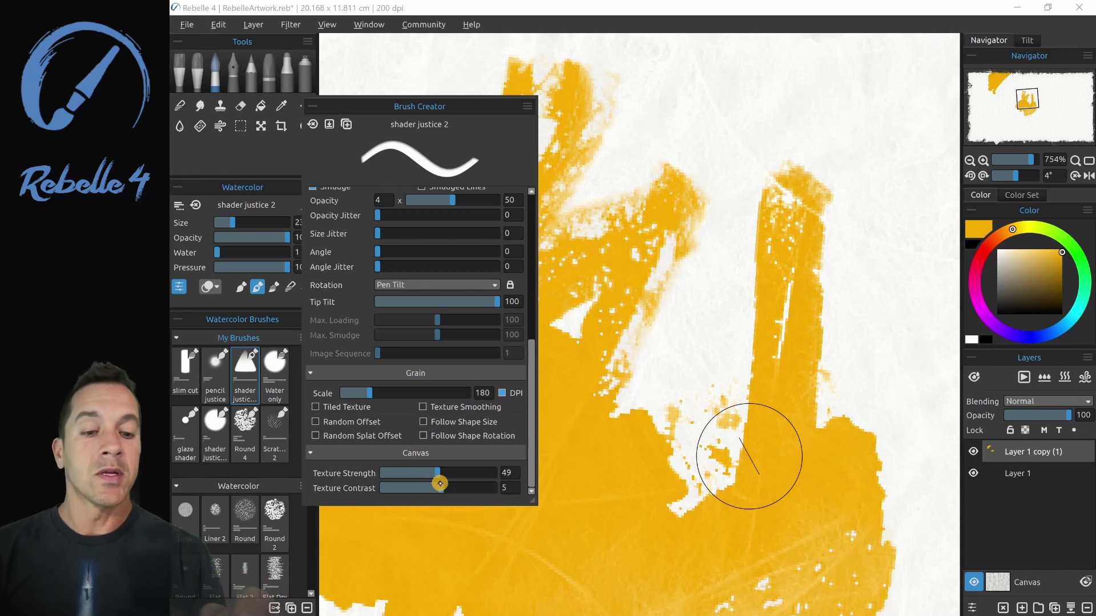
{"action": "mouse_move", "coordinate": [749, 456]}
{"action": "left_mouse_down"}
{"action": "mouse_move", "coordinate": [729, 117]}
{"action": "mouse_move", "coordinate": [844, 330]}
{"action": "mouse_move", "coordinate": [677, 81]}
{"action": "mouse_move", "coordinate": [583, 182]}
{"action": "left_mouse_up"}
{"action": "left_click_drag", "start_coordinate": [692, 62], "coordinate": [609, 171]}
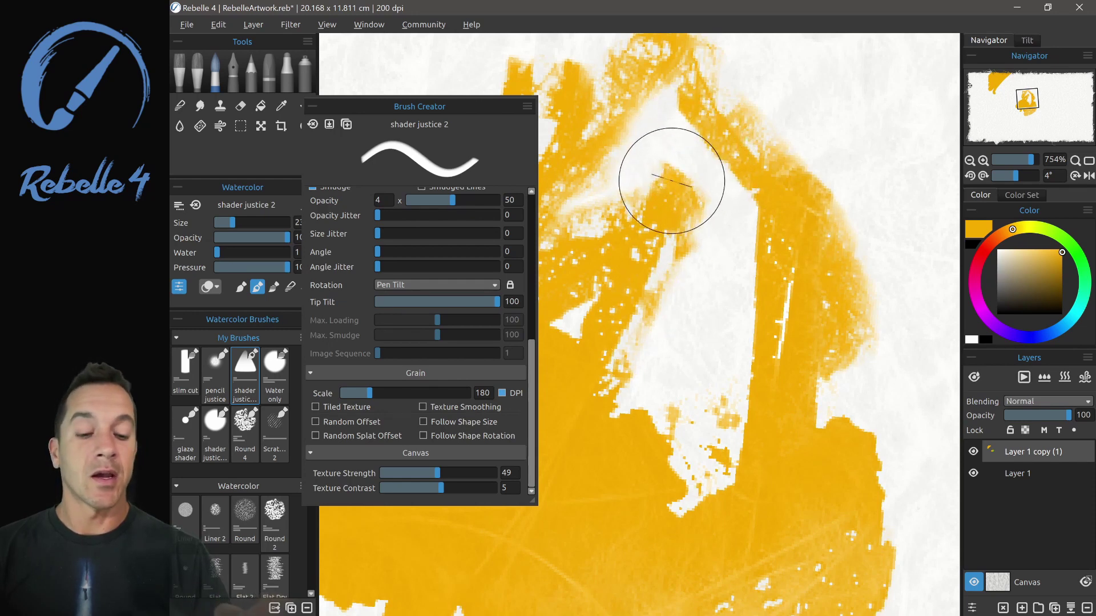
{"action": "mouse_move", "coordinate": [686, 147]}
{"action": "left_mouse_down"}
{"action": "mouse_move", "coordinate": [650, 362]}
{"action": "mouse_move", "coordinate": [719, 281]}
{"action": "left_mouse_up"}
{"action": "left_click", "coordinate": [312, 106]}
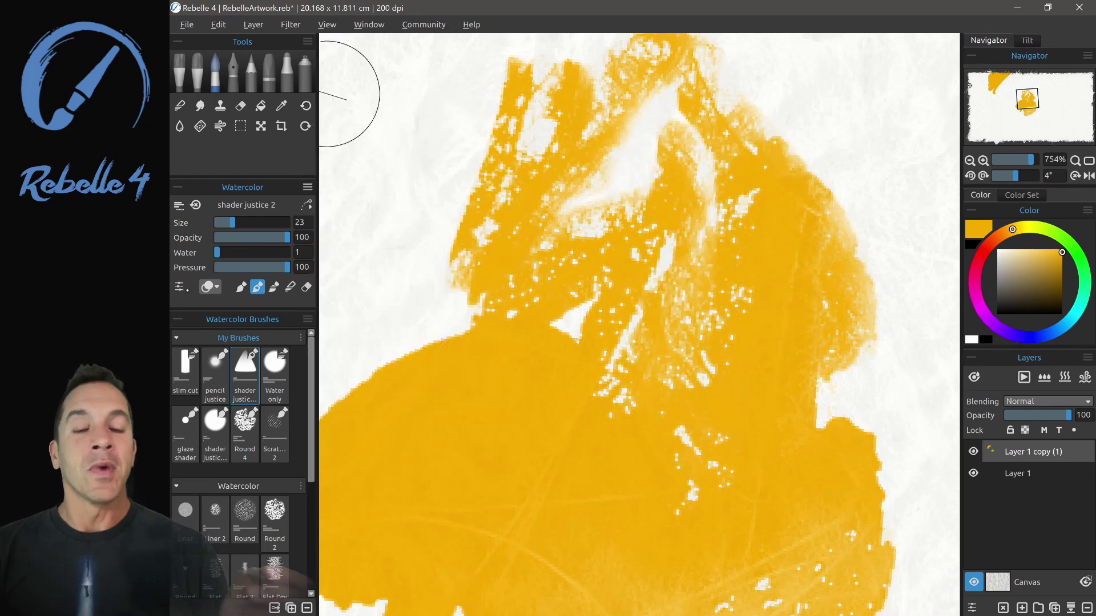